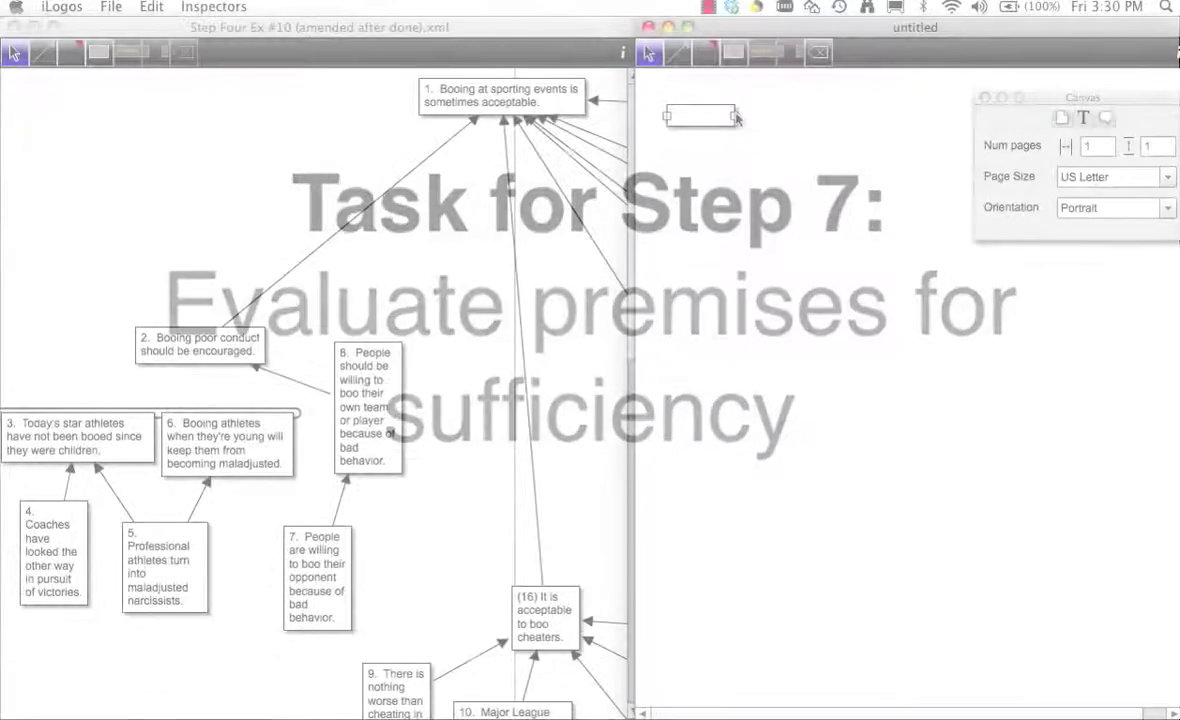
- Draw a new empty text box across the top of the untitled canvas
drag(712, 120, 938, 145)
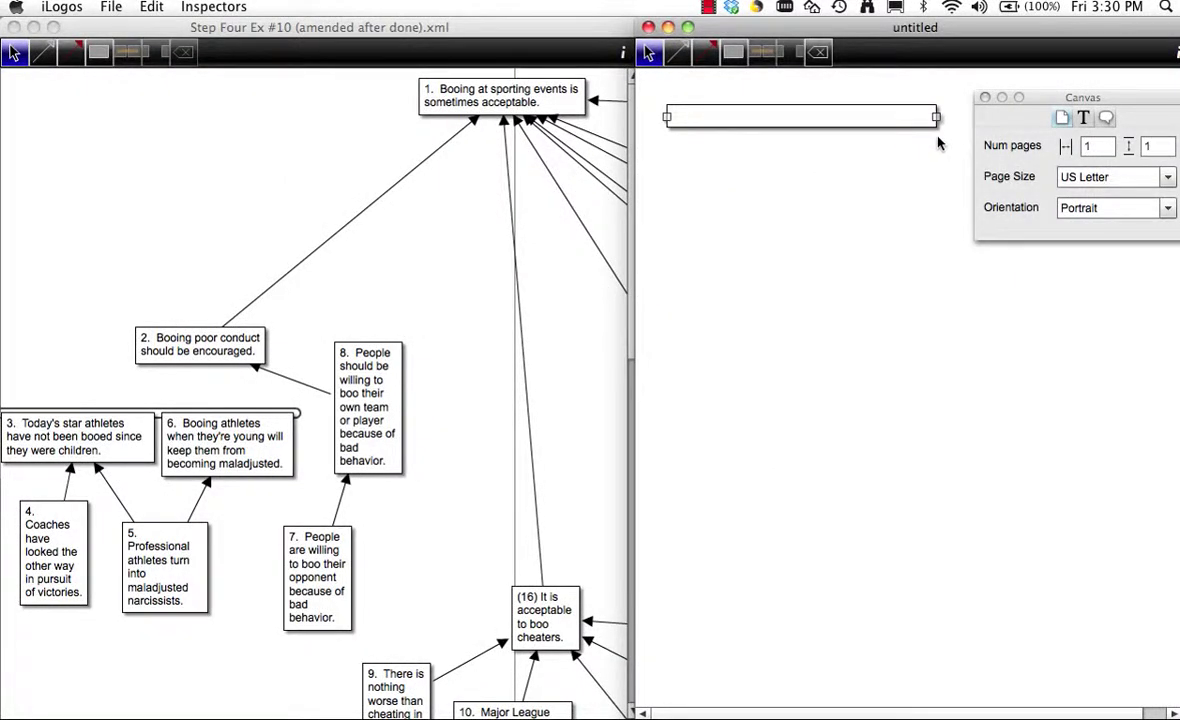
- Move the Canvas settings panel aside and widen the new text box to the right
click(1043, 100)
drag(1043, 100, 709, 574)
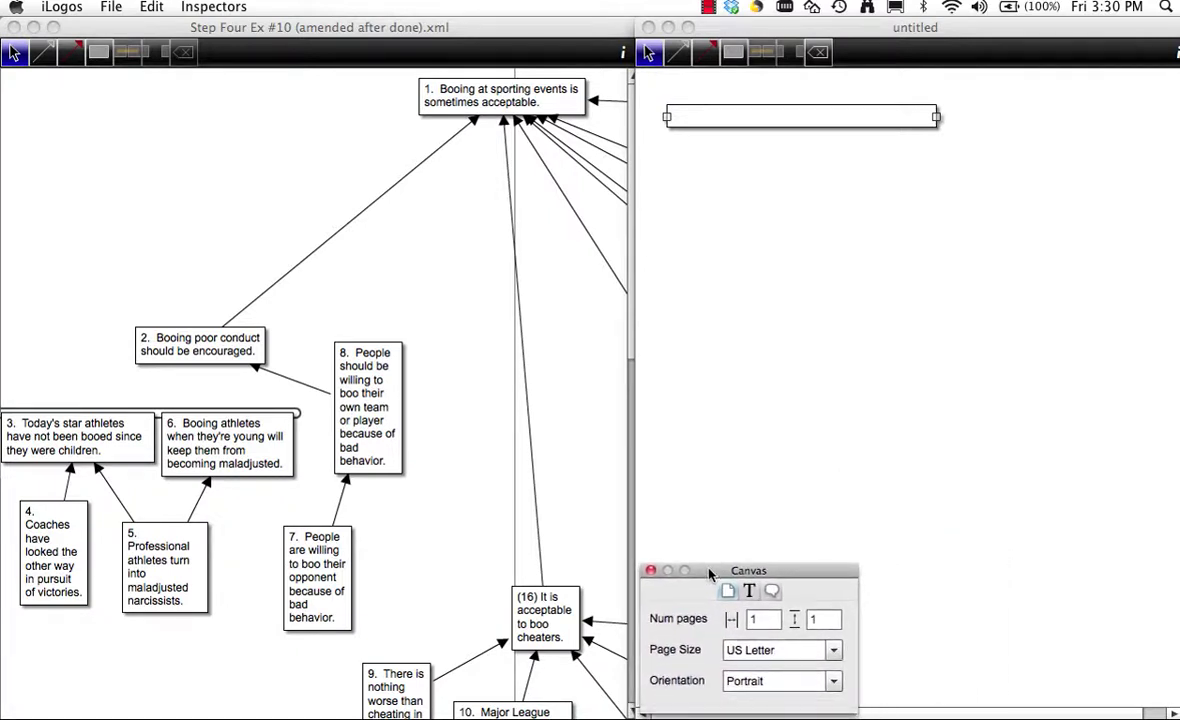
click(936, 117)
drag(936, 117, 1162, 122)
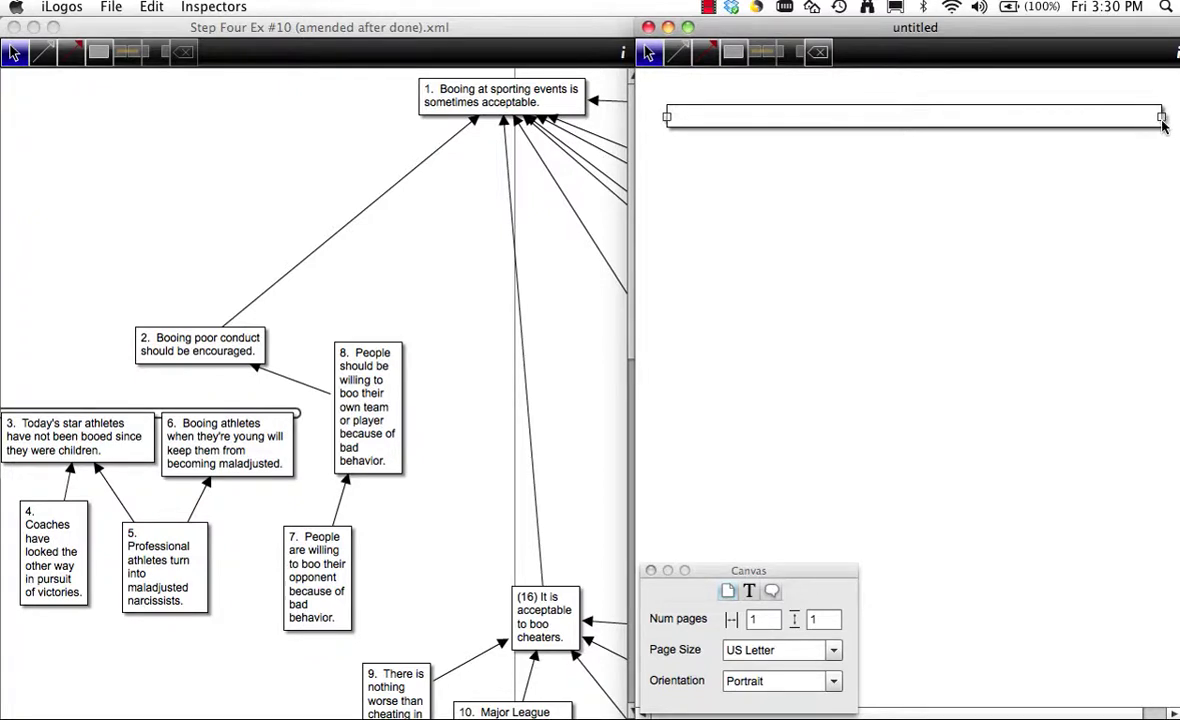
- Enter the heading 'SUFFICIENCY' in the box, starting a new line below it
double_click(676, 121)
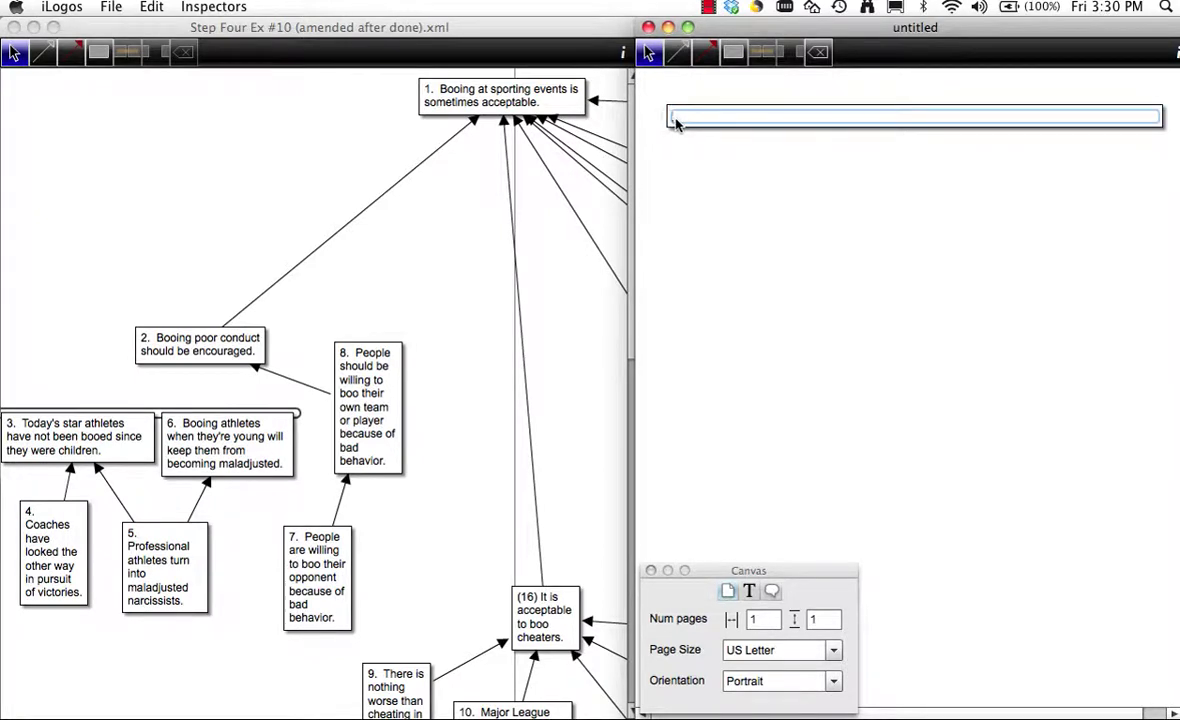
text(SUFFICIENCY)
key(Return)
key(Return)
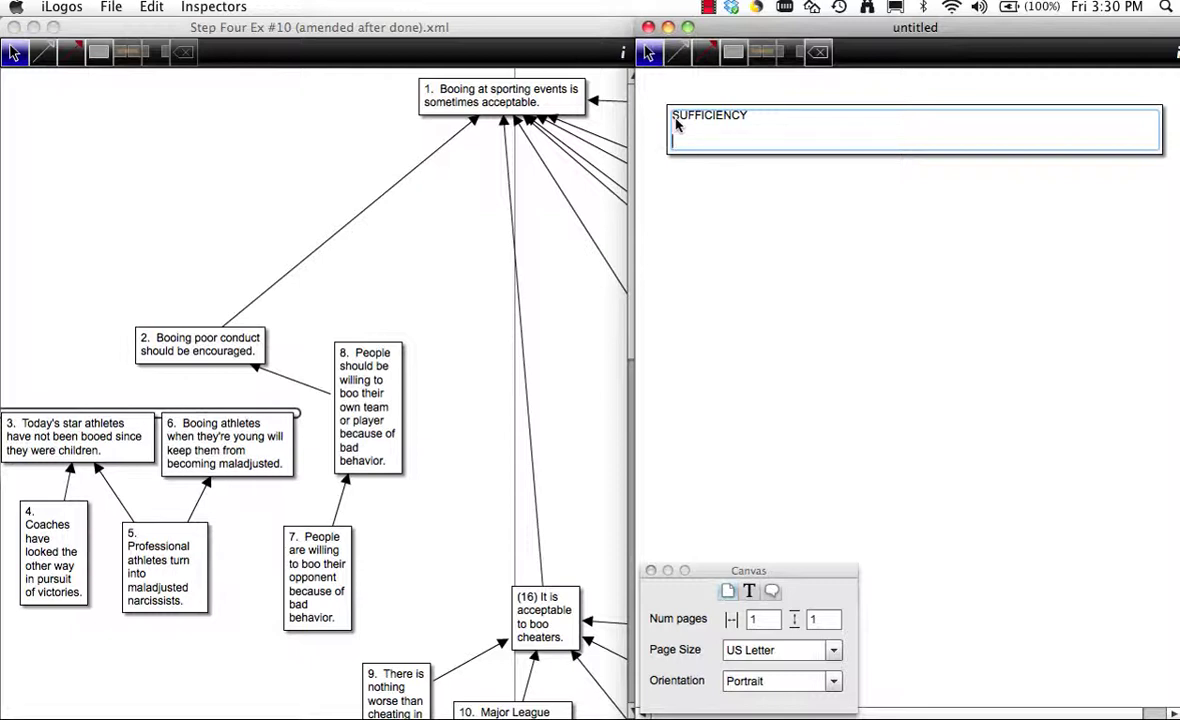
click(585, 270)
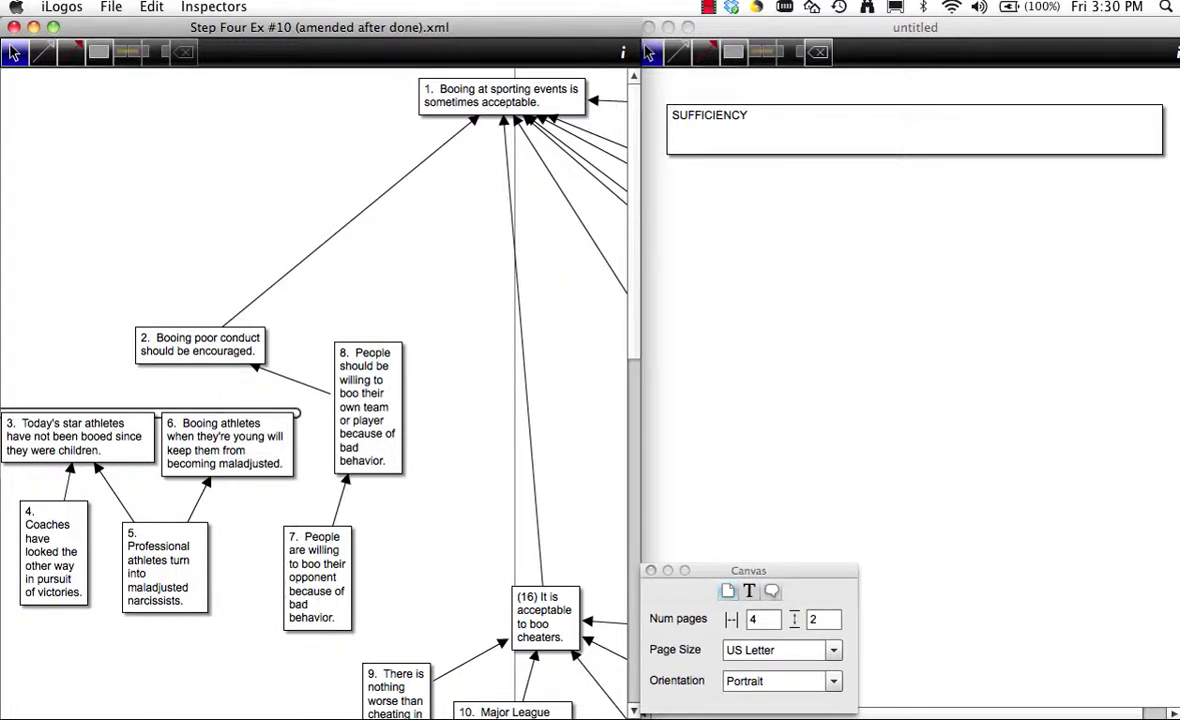
- Locate premises 24–31 in the diagram and shift the 24/25/26 group slightly left and up
scroll(290, 390, right, 10)
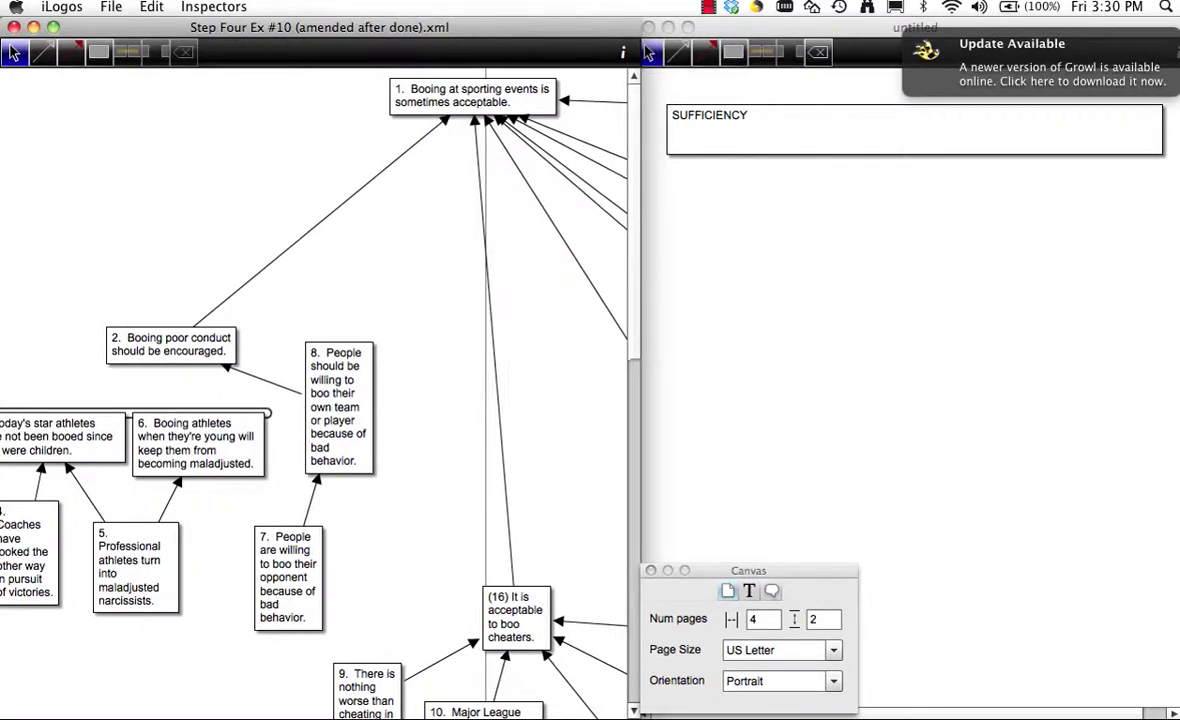
scroll(290, 390, right, 1)
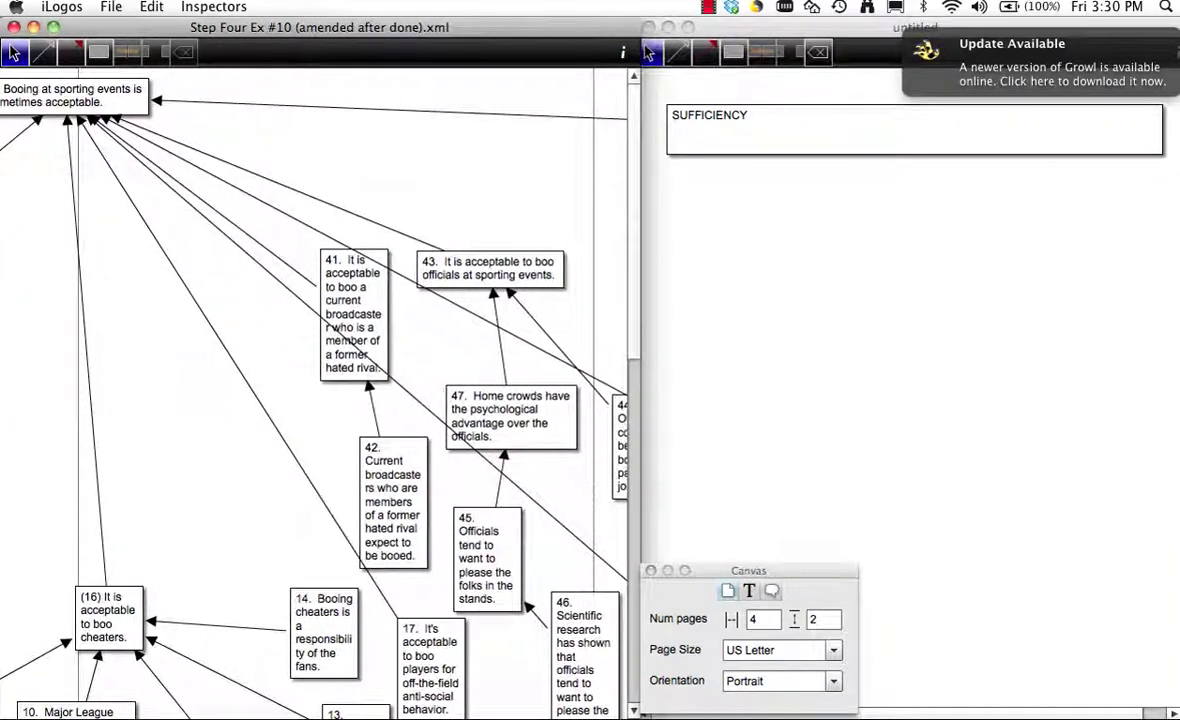
scroll(420, 570, right, 5)
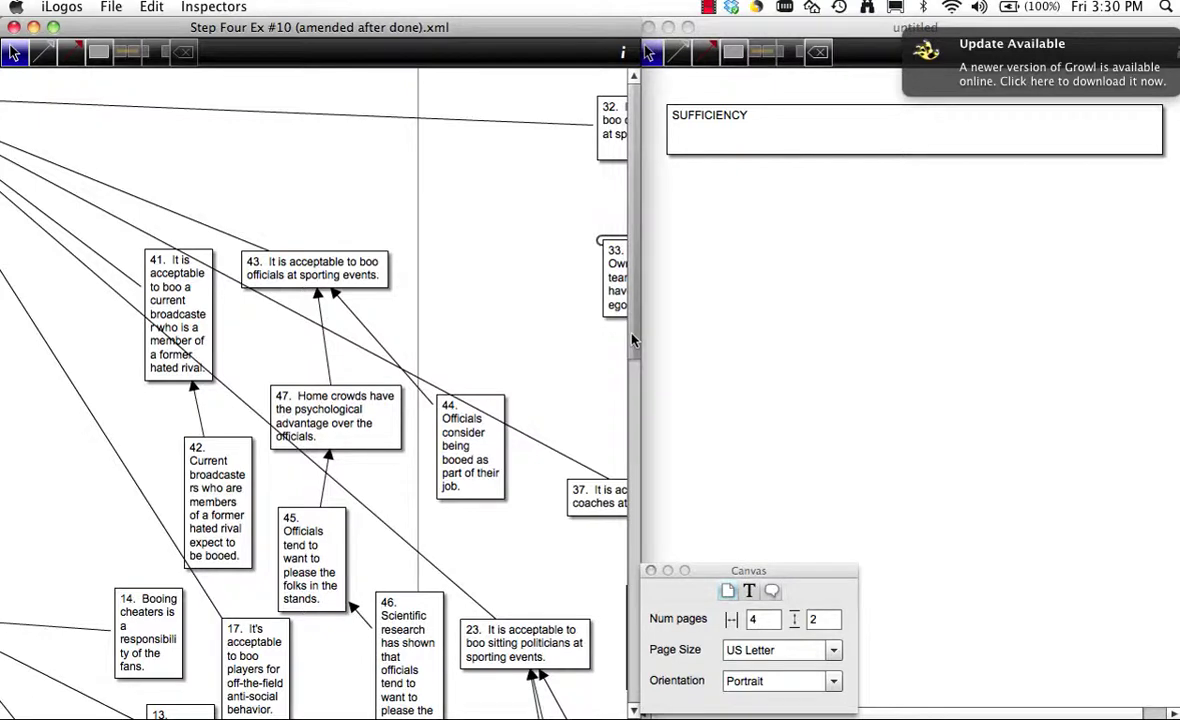
scroll(582, 306, down, 15)
scroll(617, 567, down, 8)
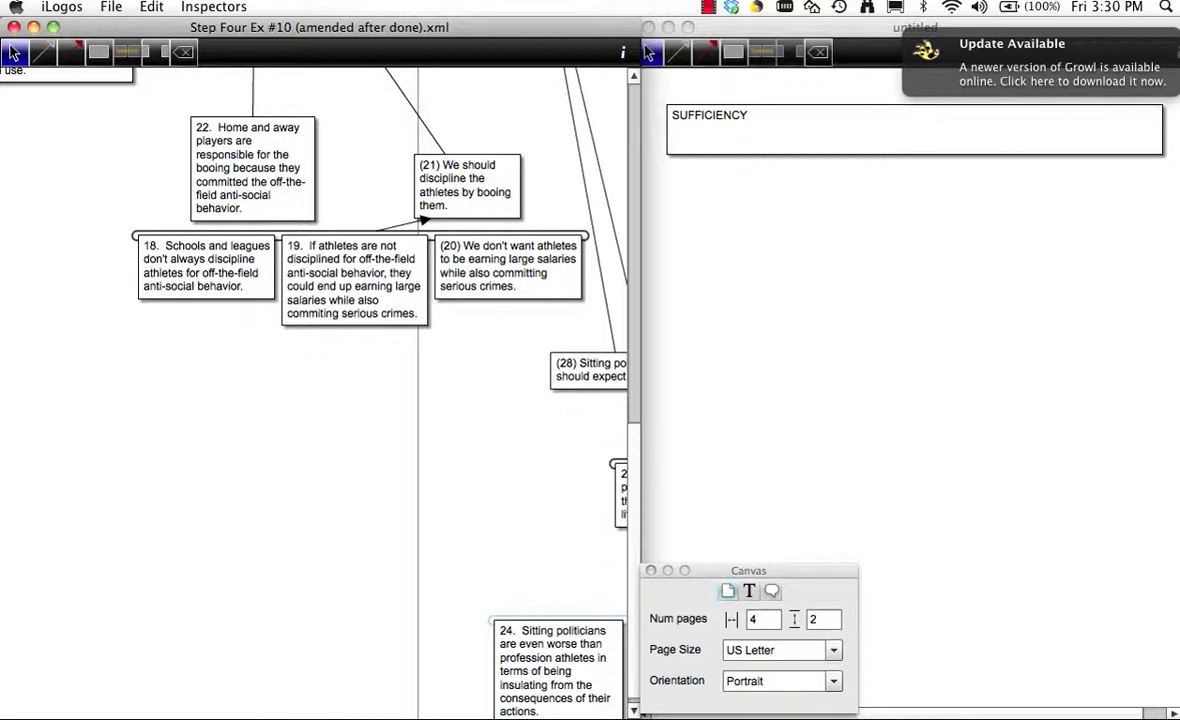
scroll(314, 390, right, 10)
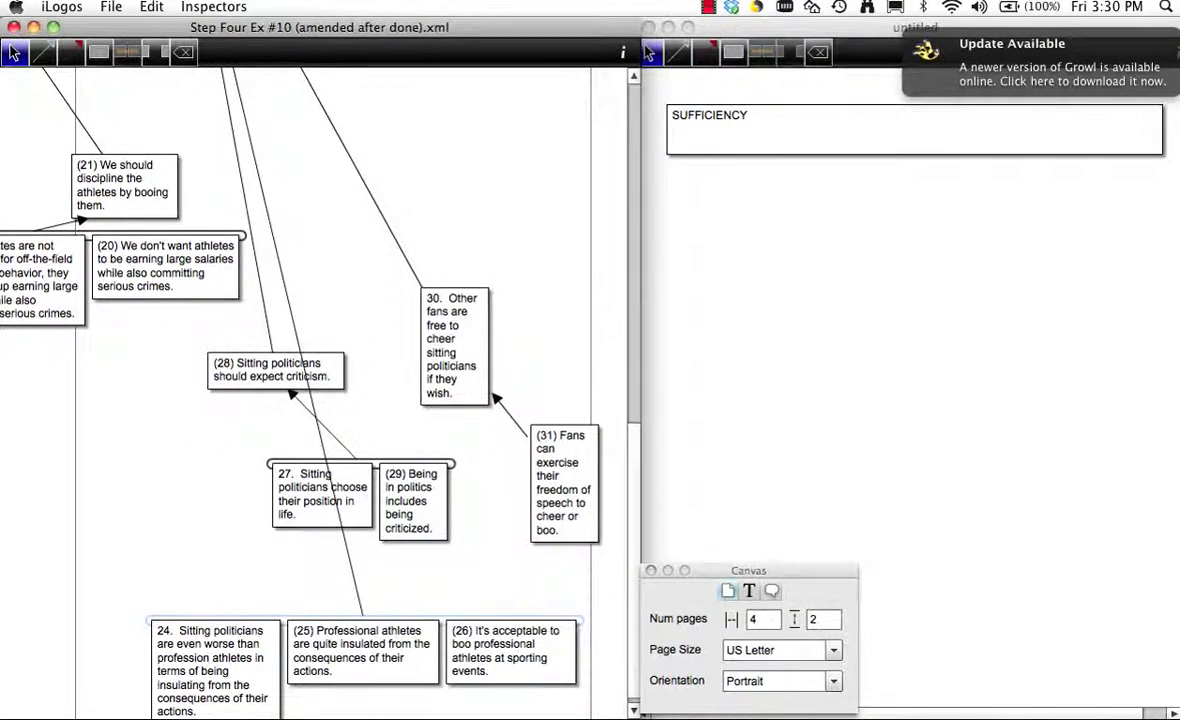
scroll(290, 363, right, 1)
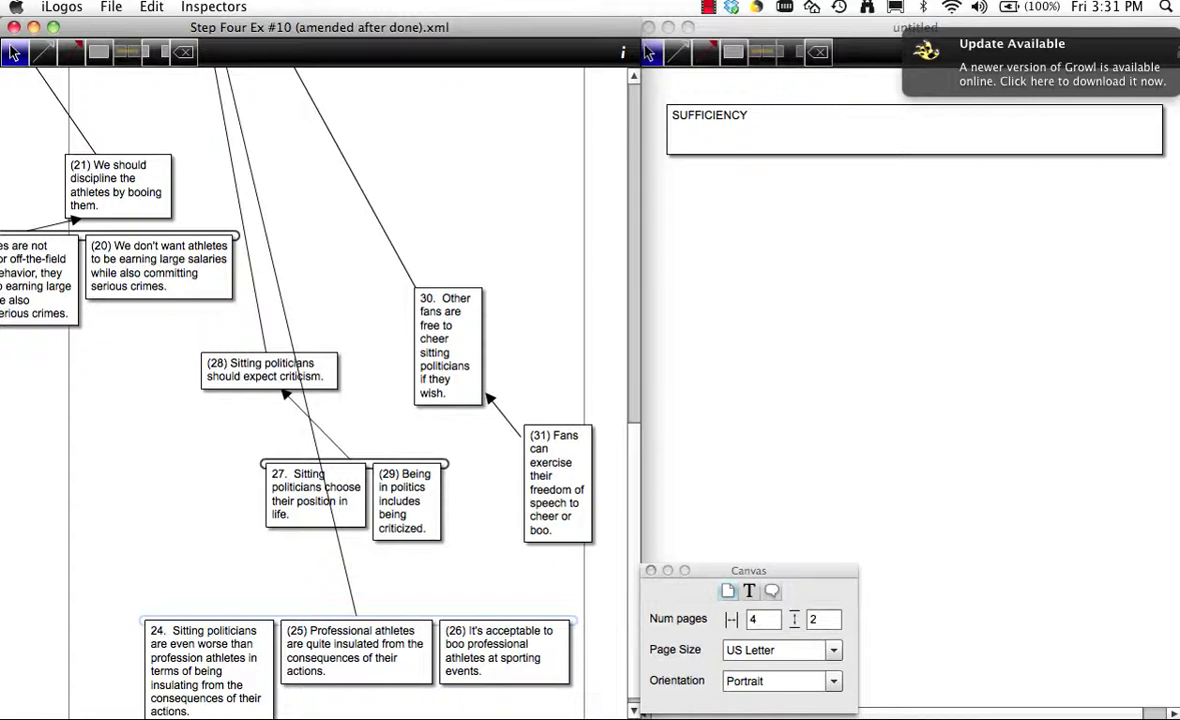
drag(142, 708, 72, 698)
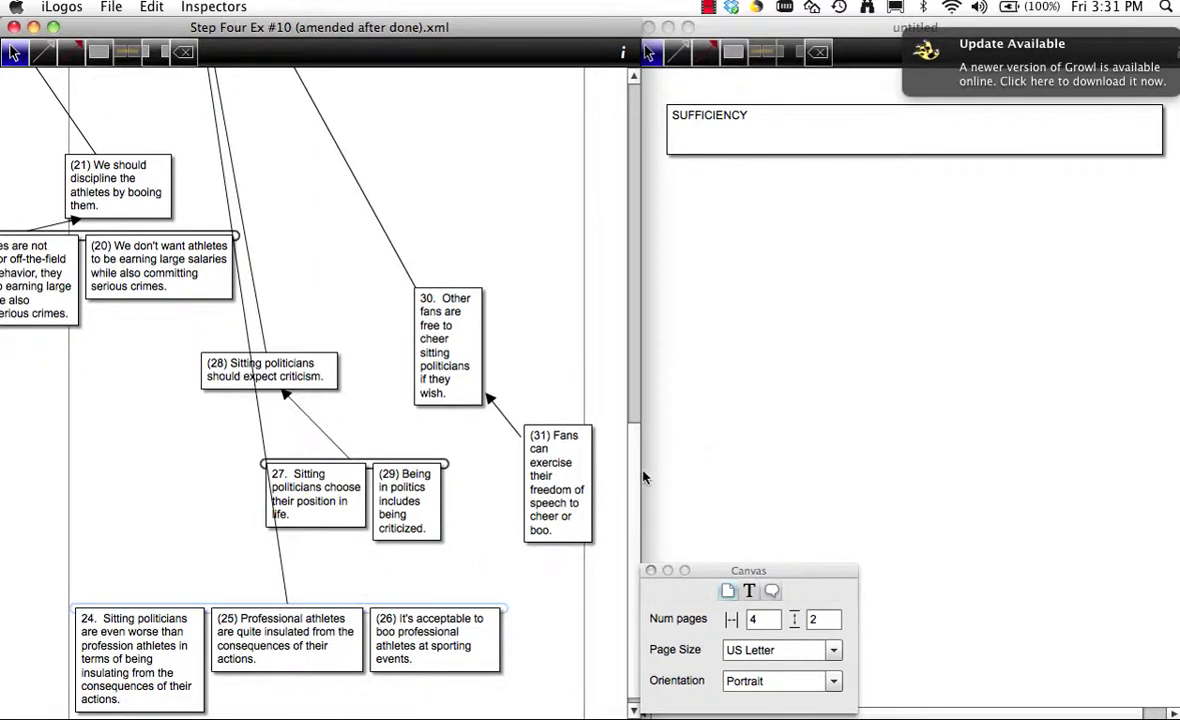
scroll(632, 453, up, 3)
drag(632, 453, 620, 366)
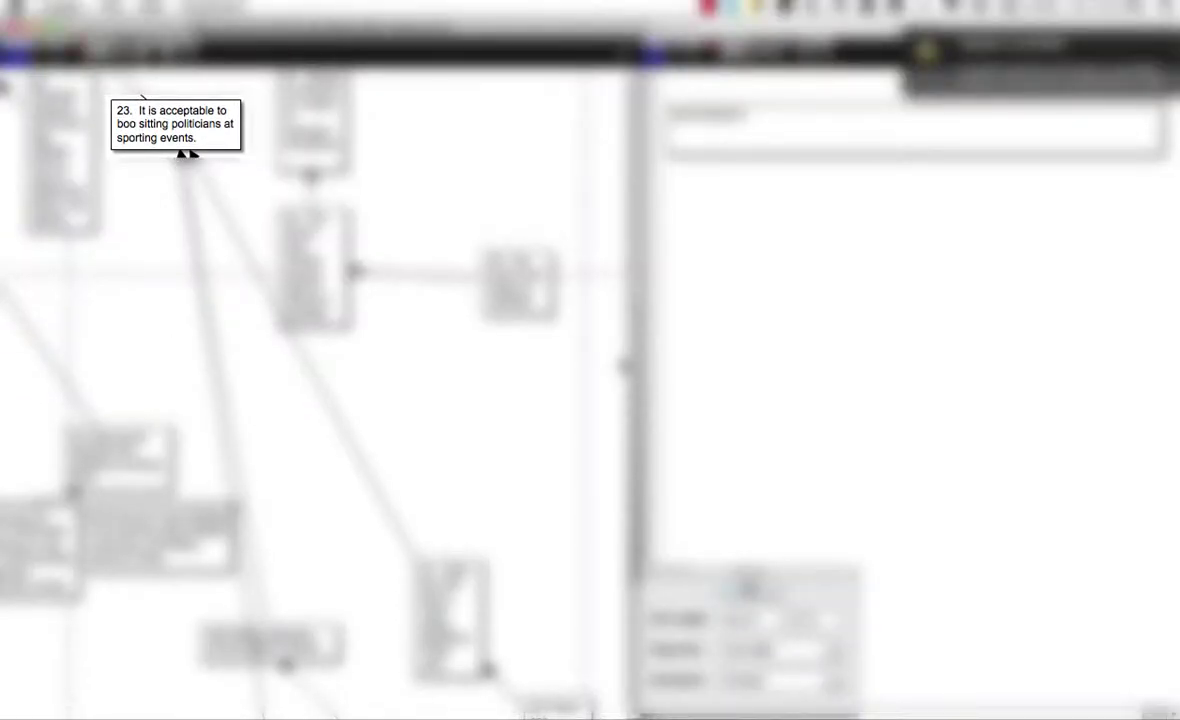
scroll(177, 187, up, 3)
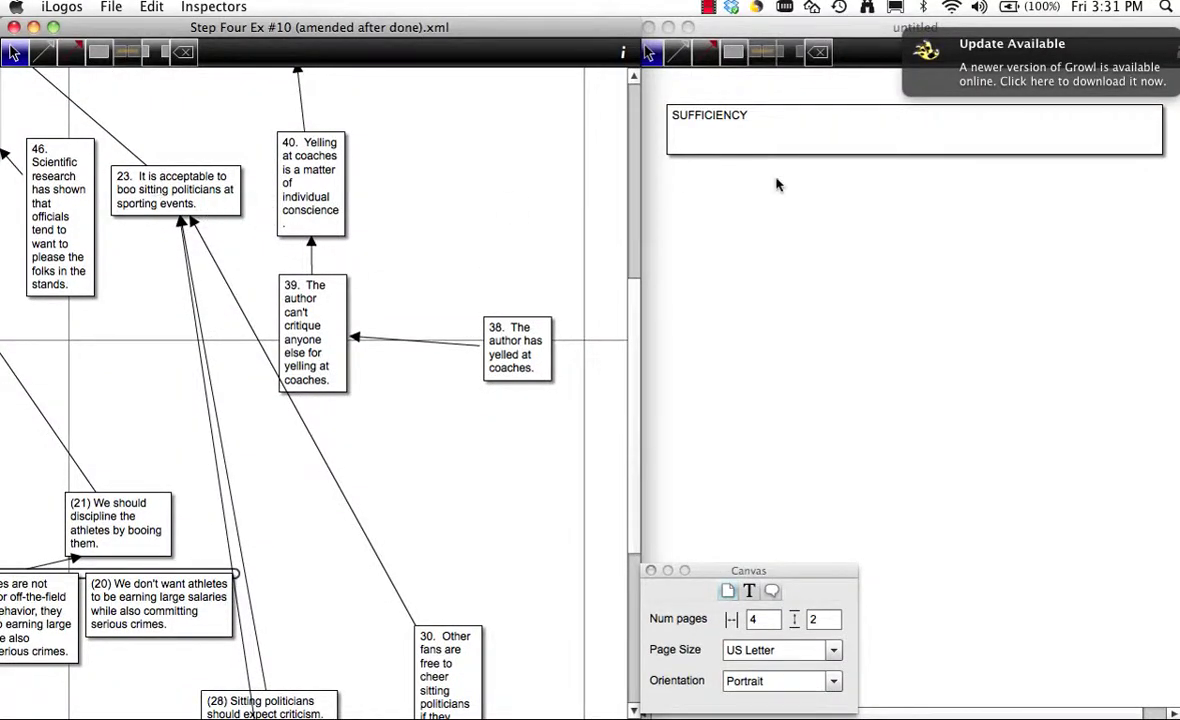
- Check premises 24–26 in the argument diagram against the SUFFICIENCY box
click(688, 143)
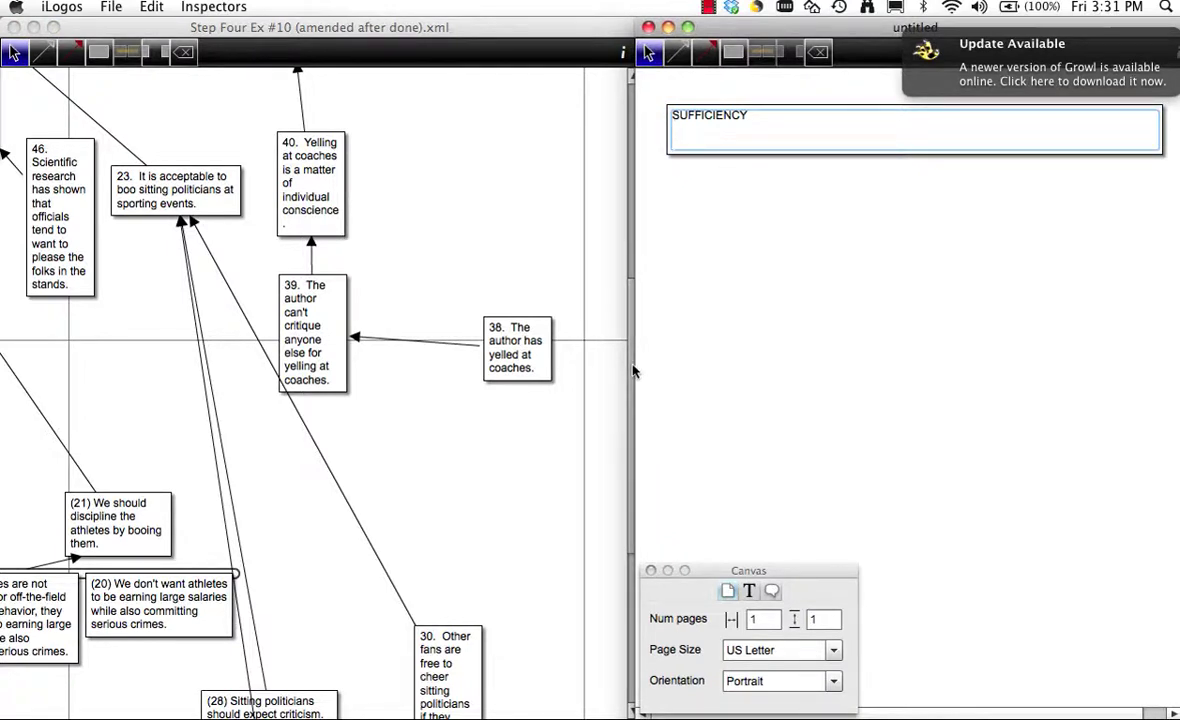
click(582, 254)
scroll(600, 290, down, 3)
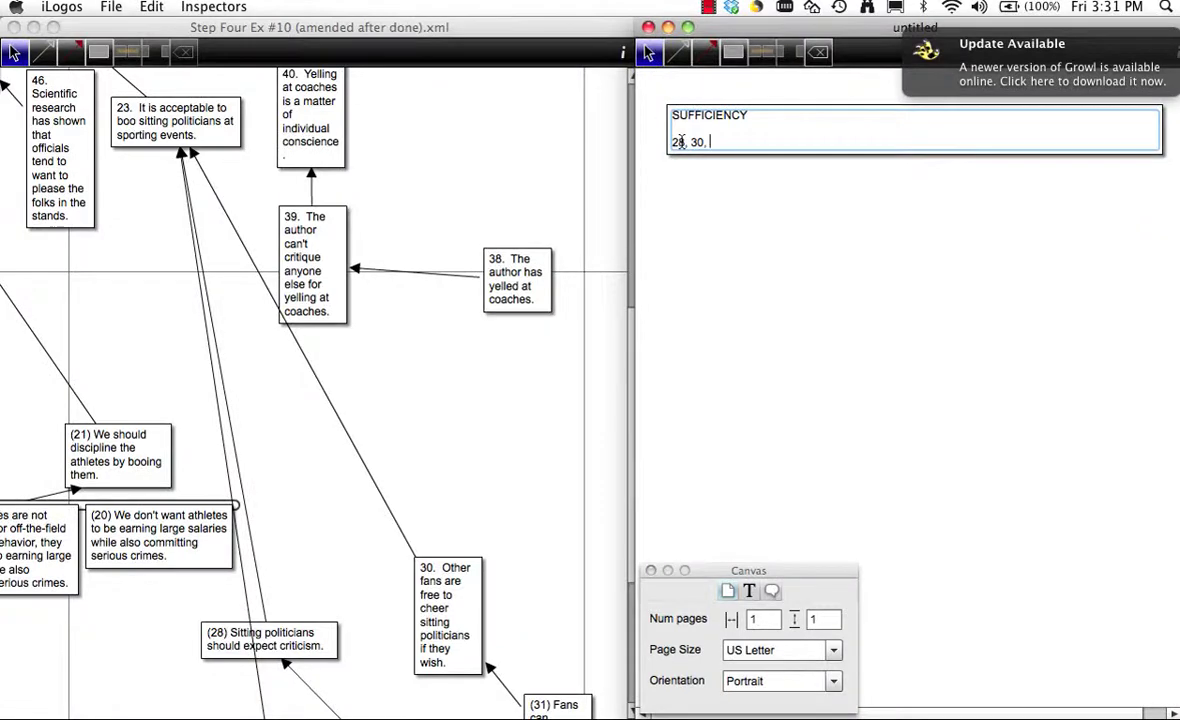
click(632, 383)
scroll(631, 386, down, 3)
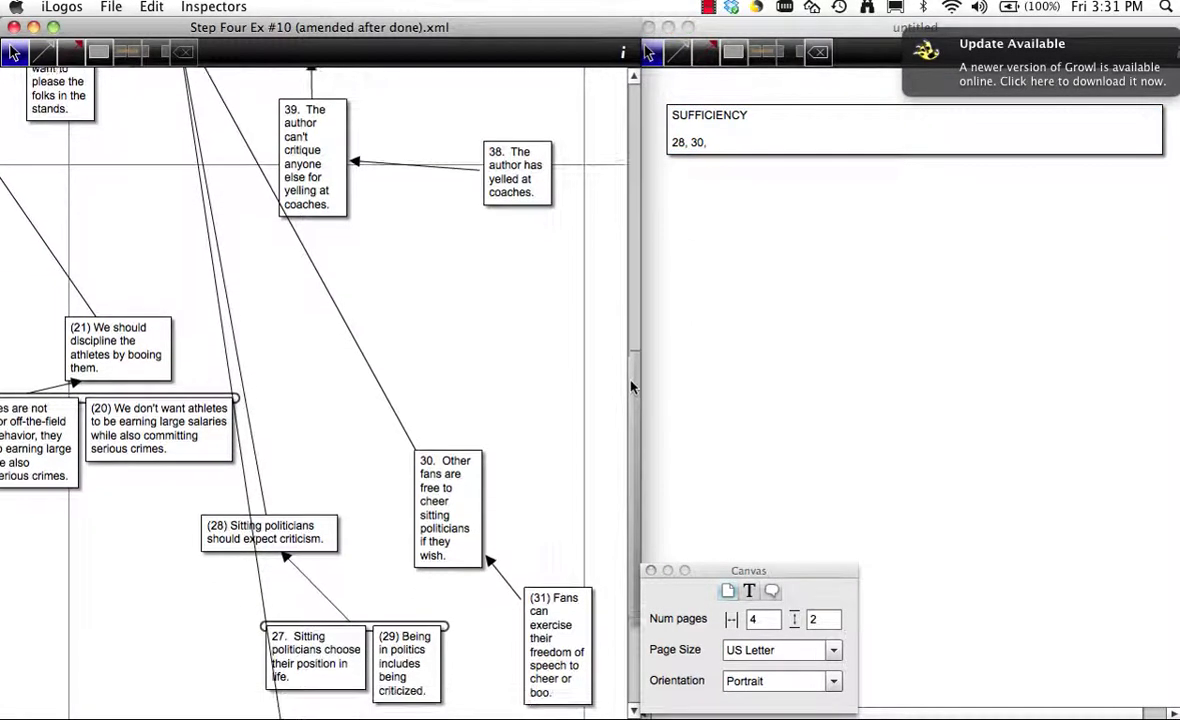
scroll(631, 390, down, 1)
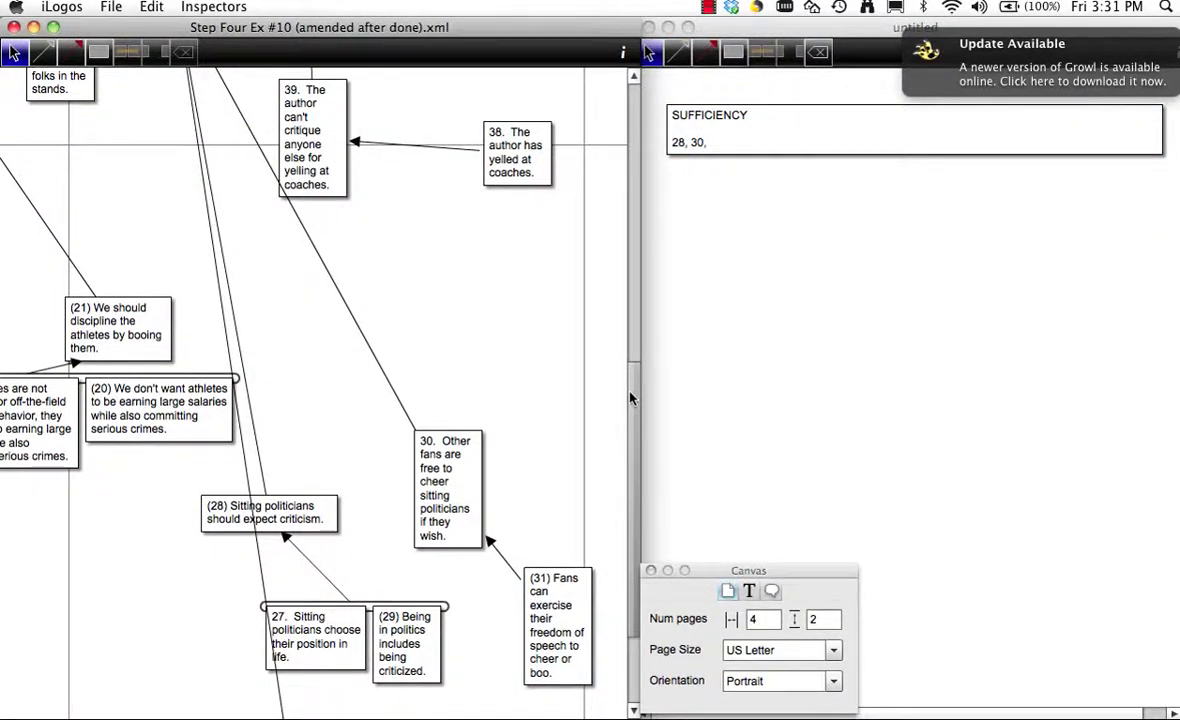
scroll(630, 398, down, 4)
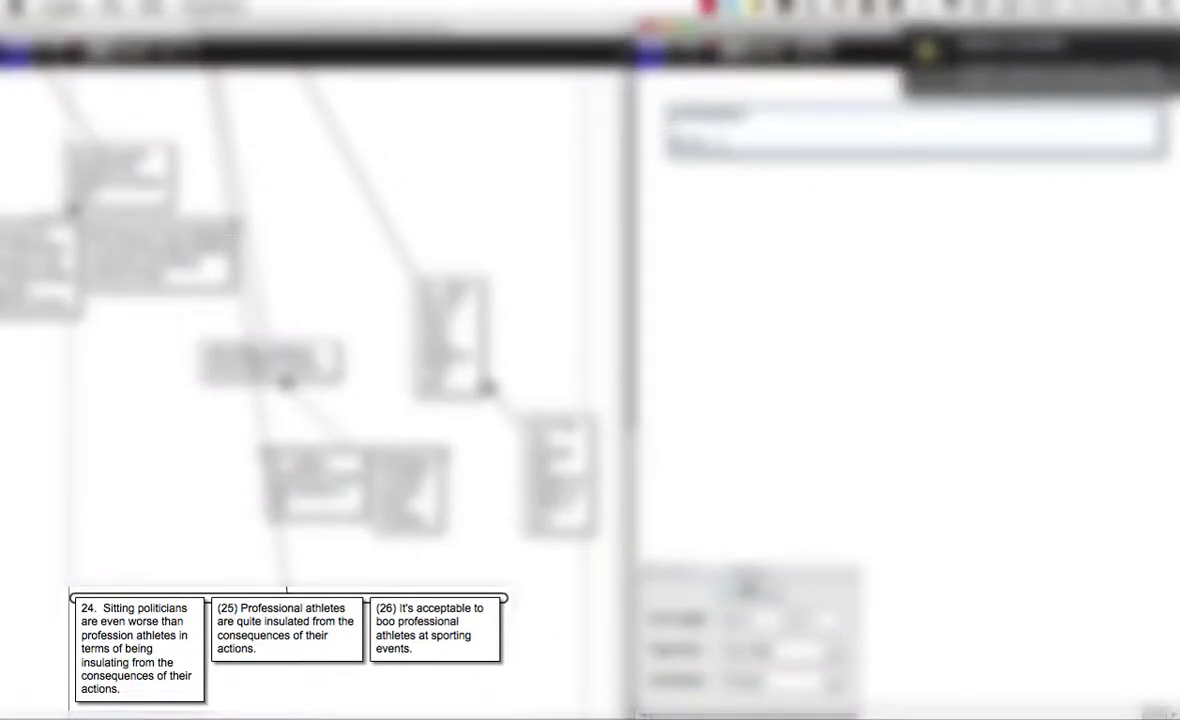
- Finish the SUFFICIENCY premise list so it reads 28, 30, 24, 25, and 26
text(2)
text(9,)
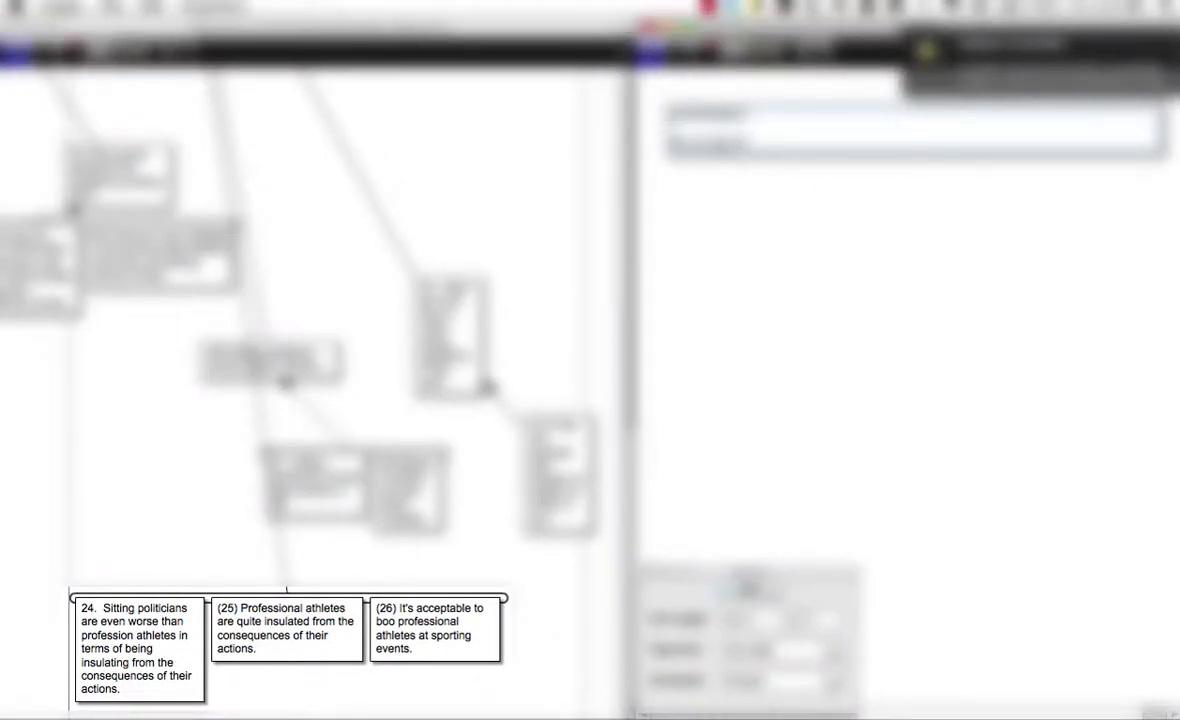
text( 25, A)
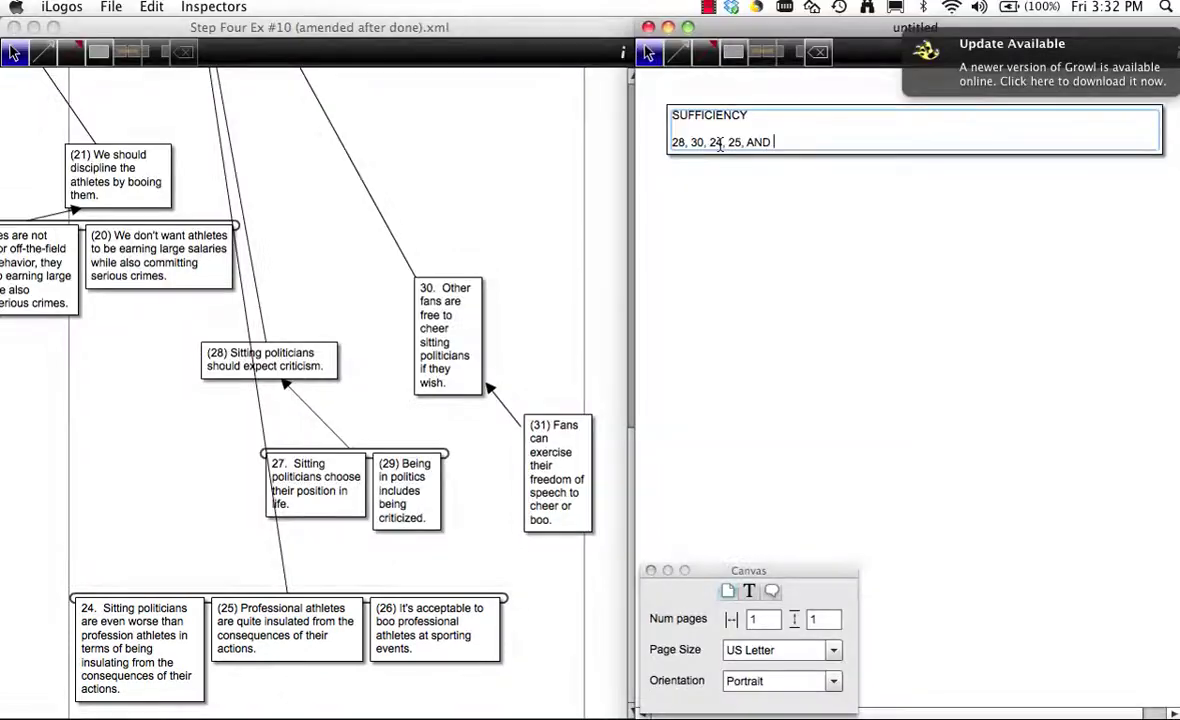
key(BackSpace)
text(and 26.)
- Re-check the premises in the argument diagram, then resume editing the SUFFICIENCY box
click(579, 408)
scroll(628, 360, up, 5)
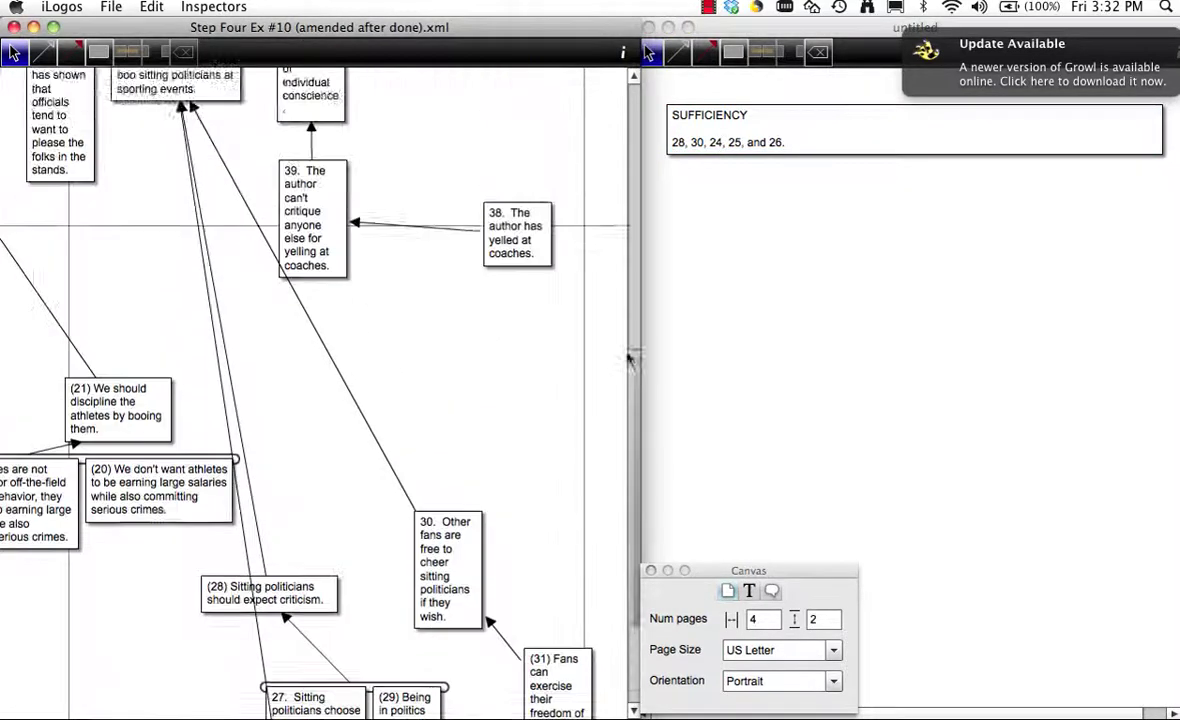
scroll(628, 360, up, 2)
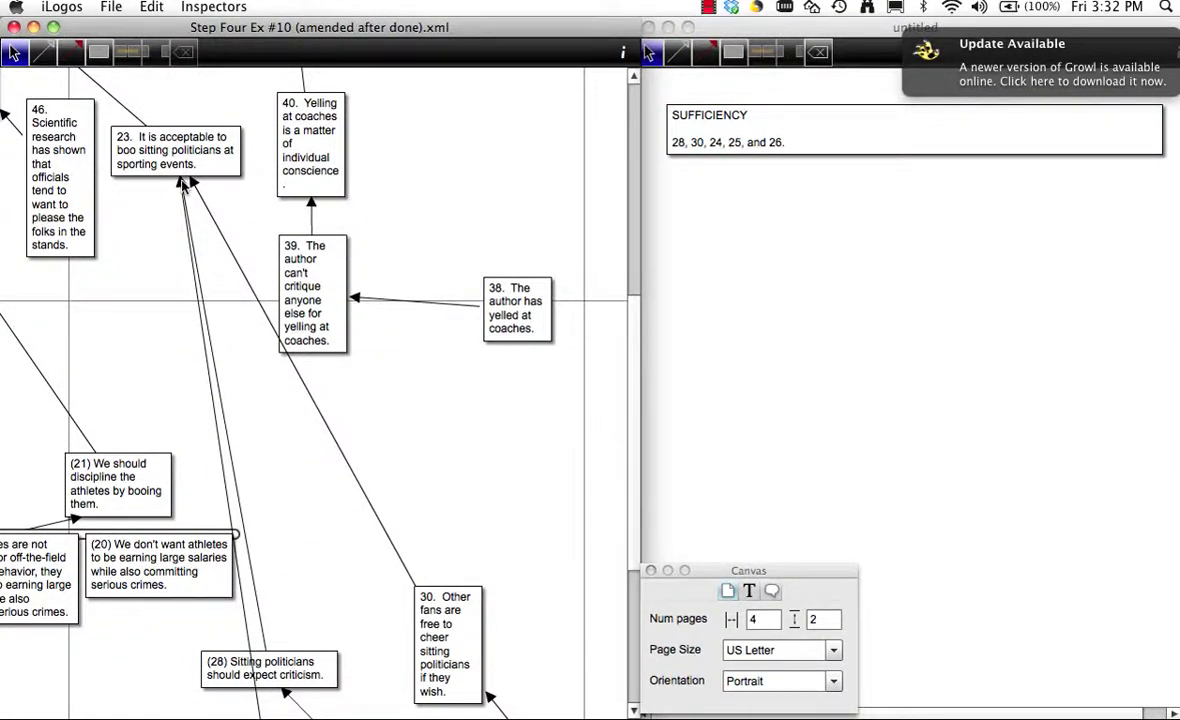
scroll(636, 343, down, 2)
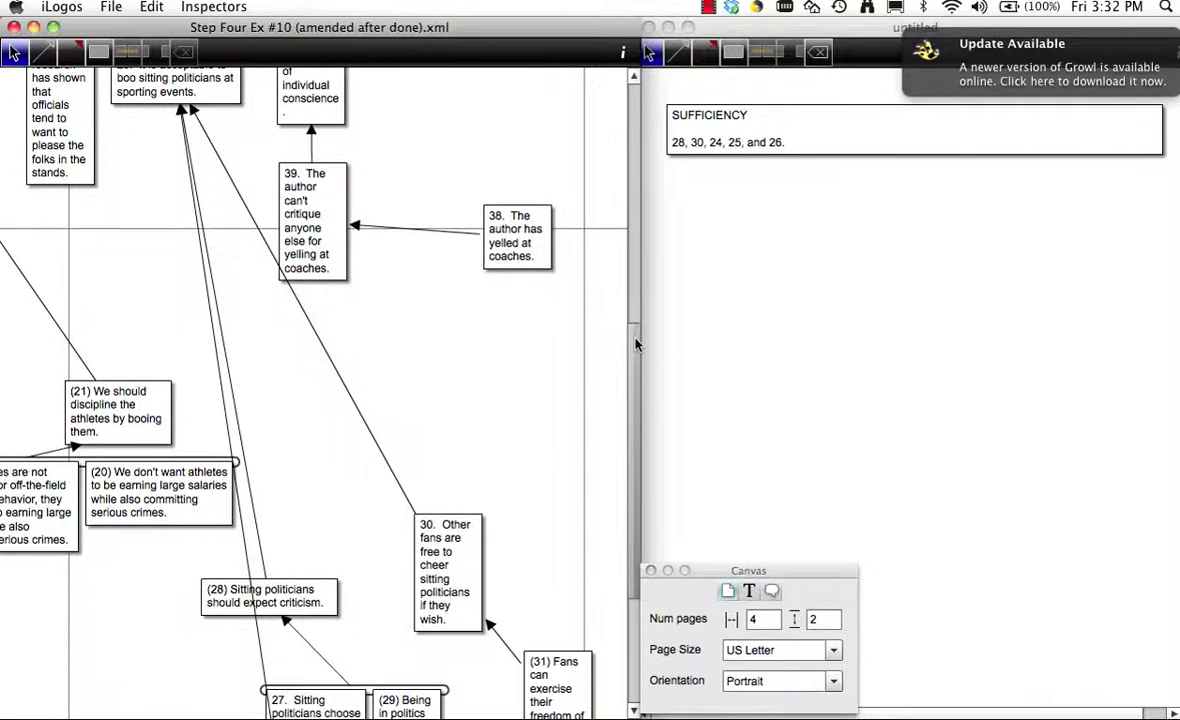
drag(636, 343, 628, 467)
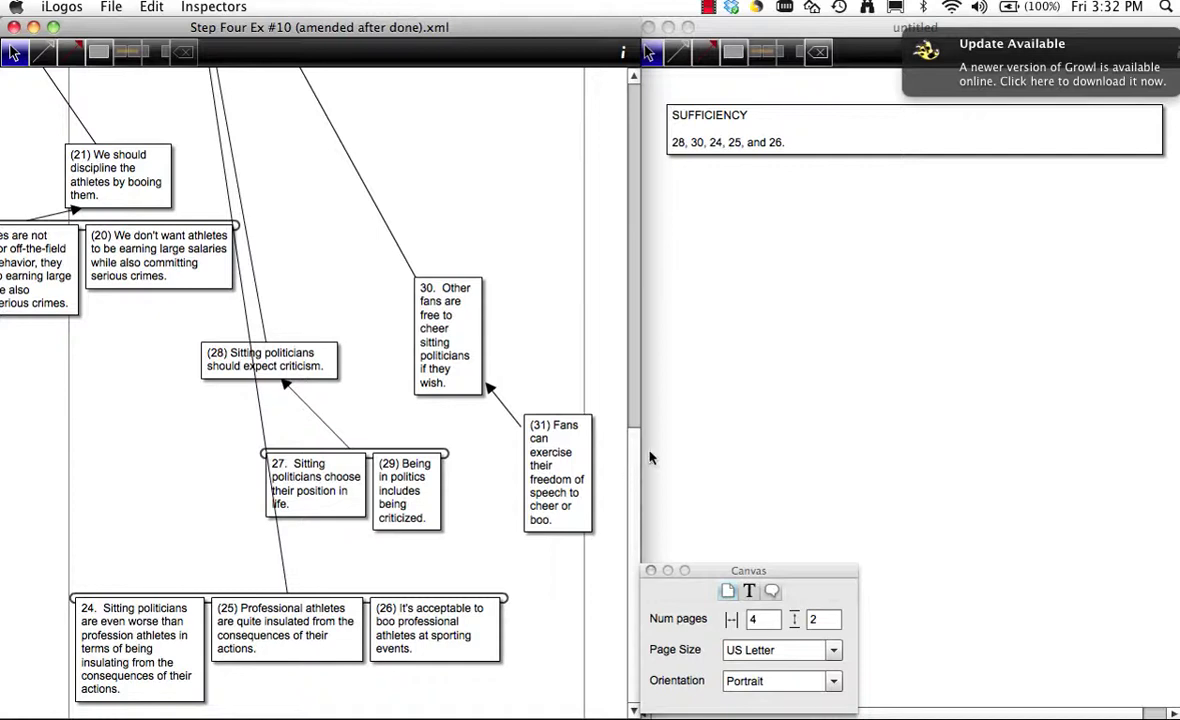
click(789, 143)
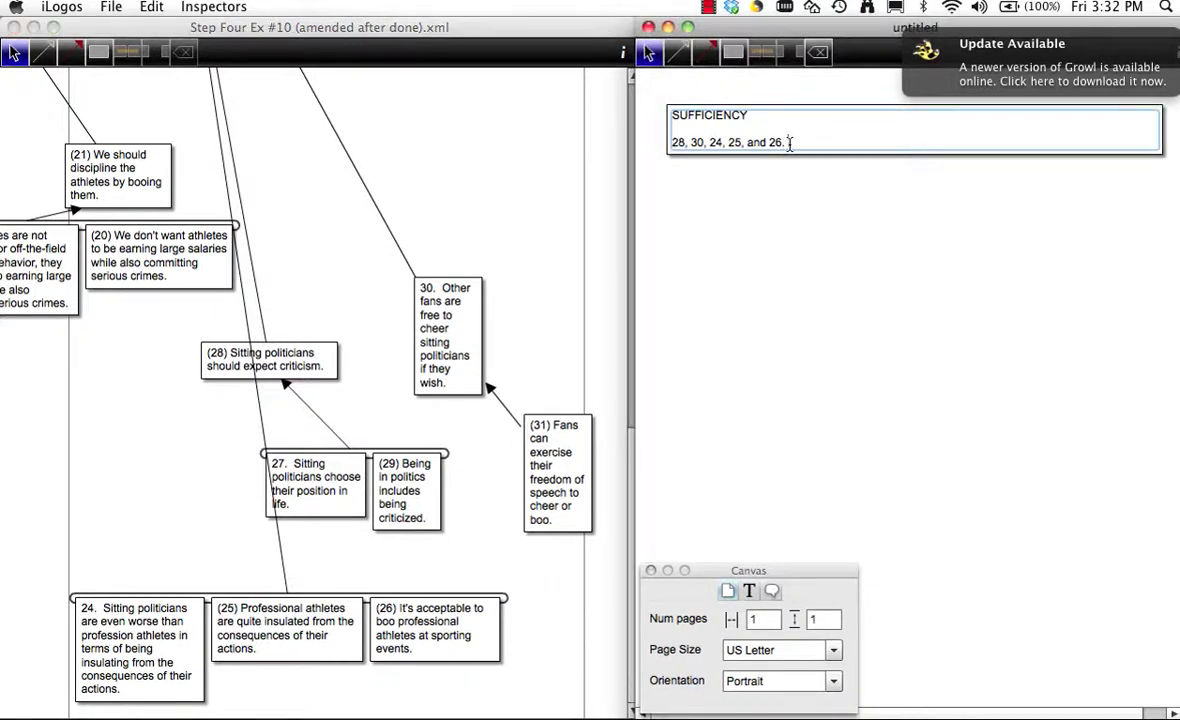
- Write 'Insufficient. None of these claims provide any evidence…' explaining the lack of ethical support
text(Insufficient.  None of these clais)
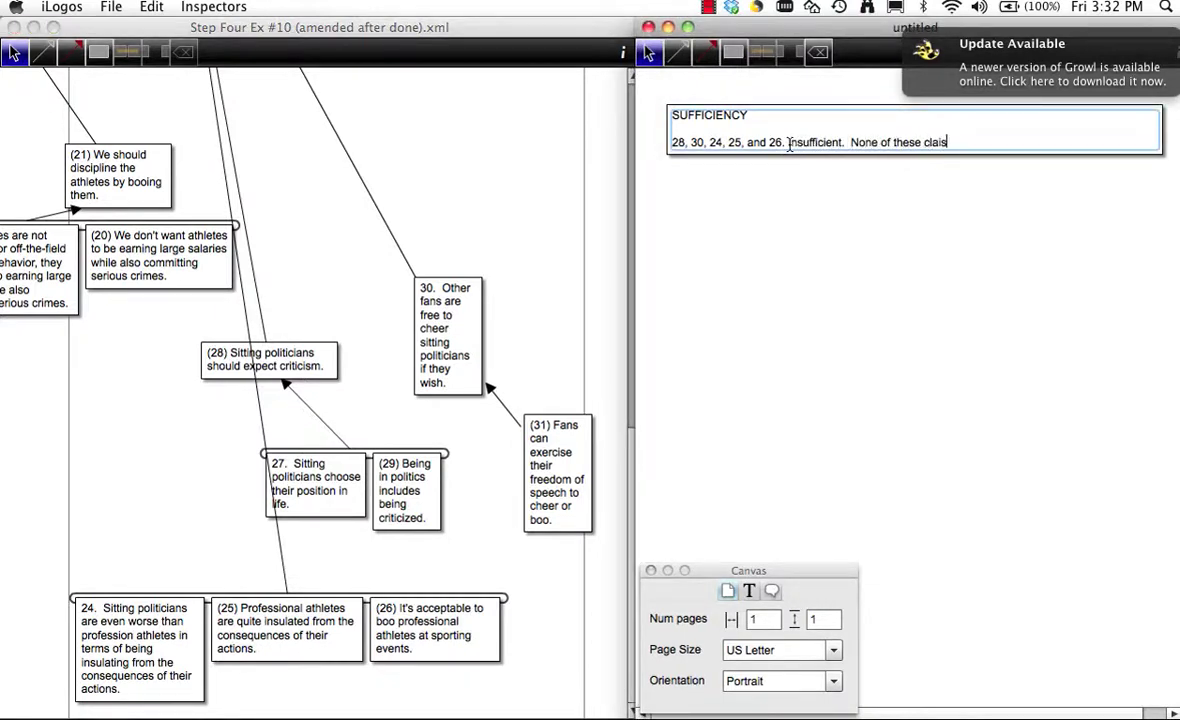
key(BackSpace)
text(ms provide any evidence that )
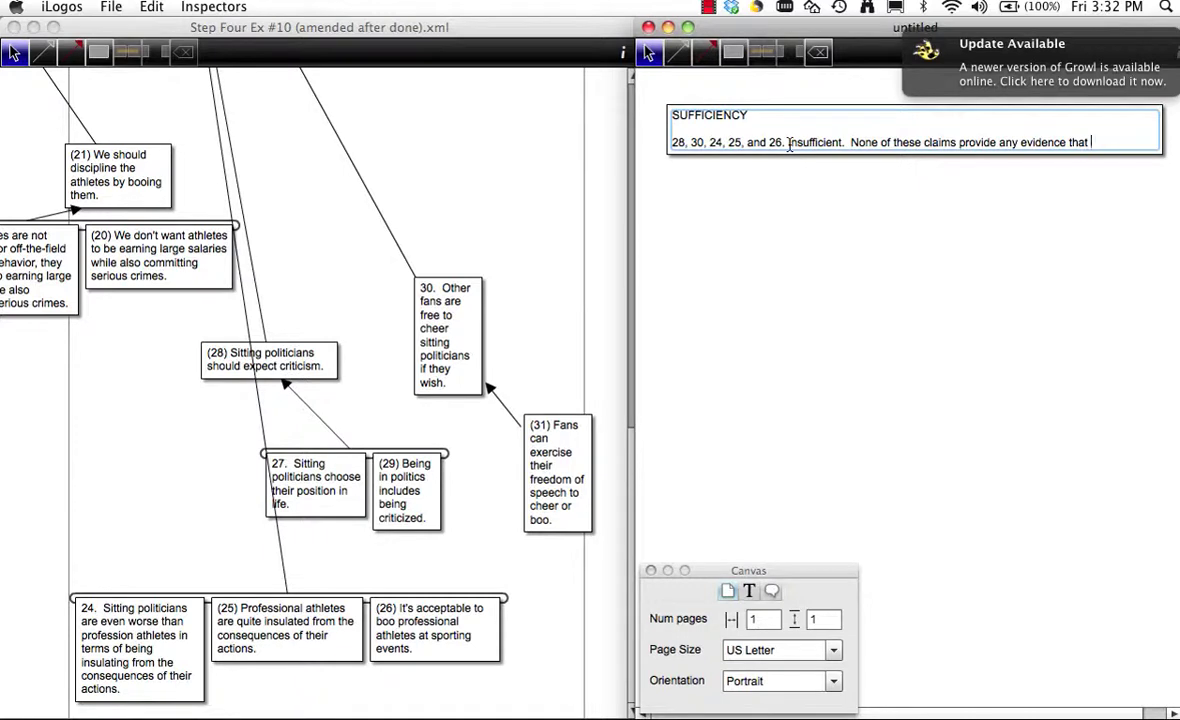
text(booing sitting p)
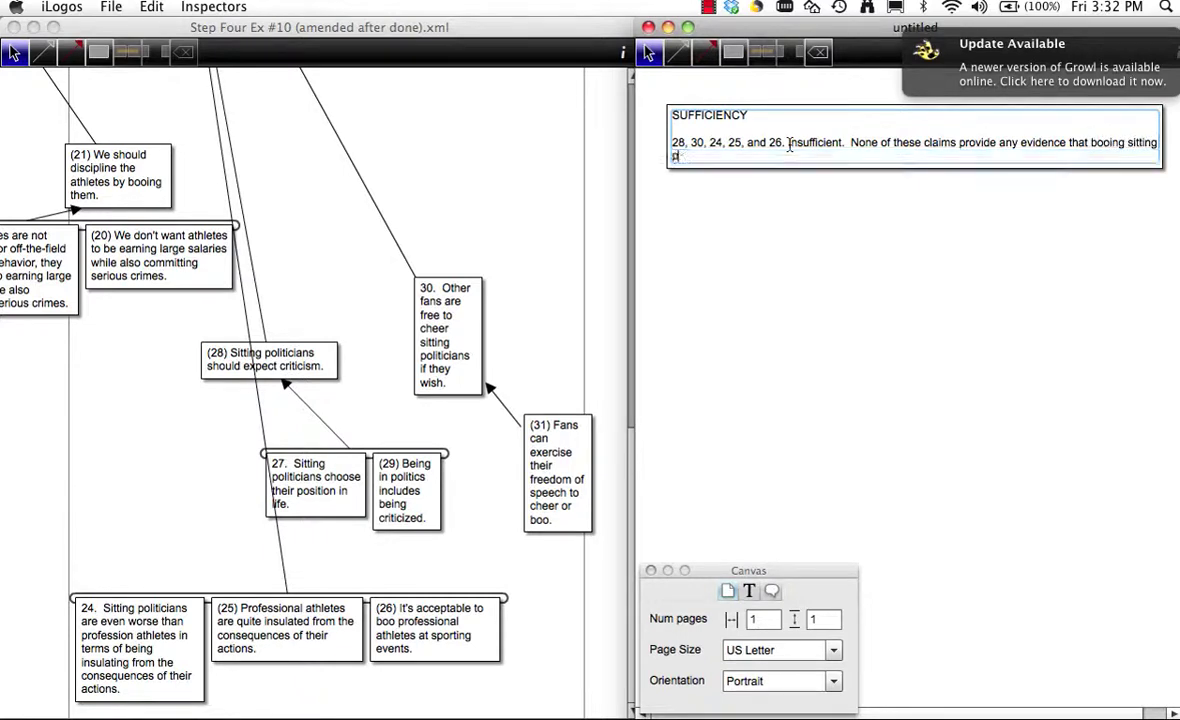
text(oliticians meets )
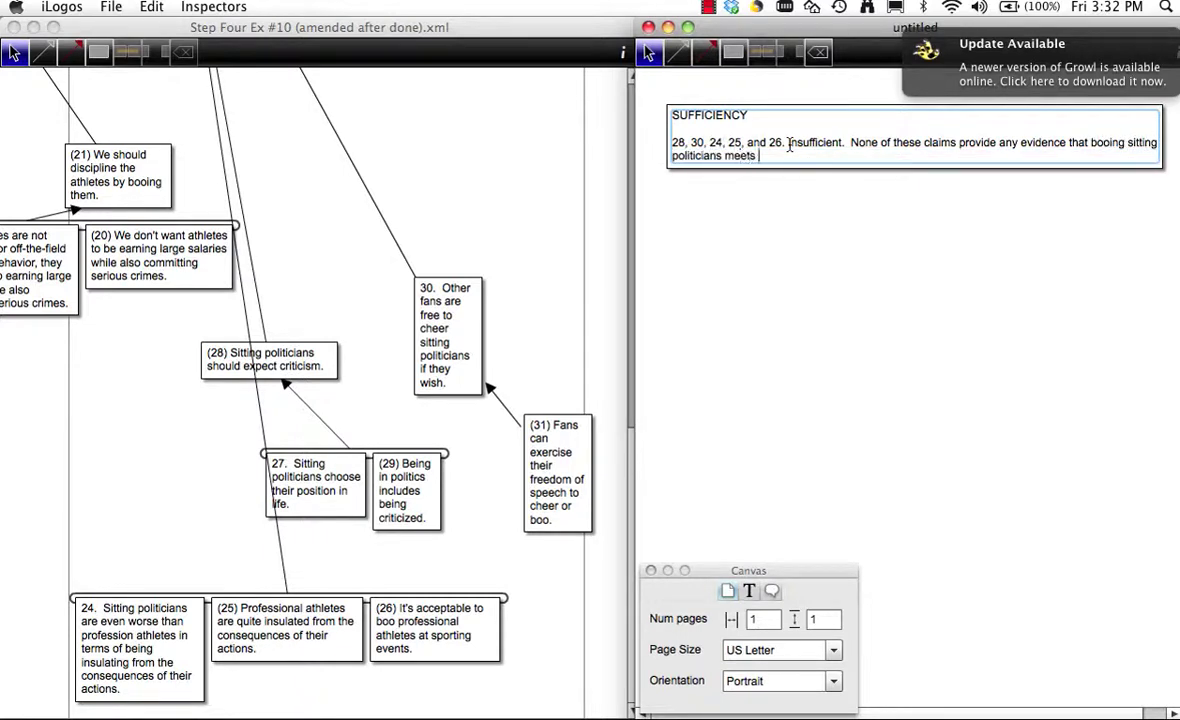
text(any kind of ethical s)
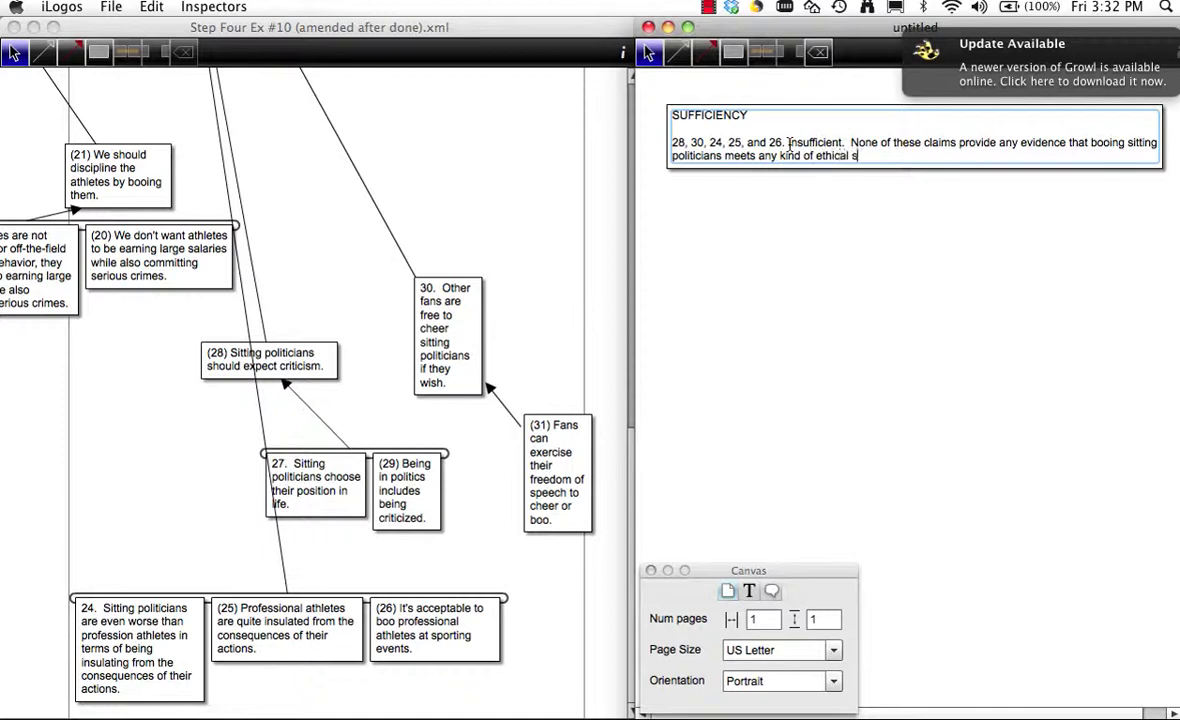
text(tandard.  The fact that politician)
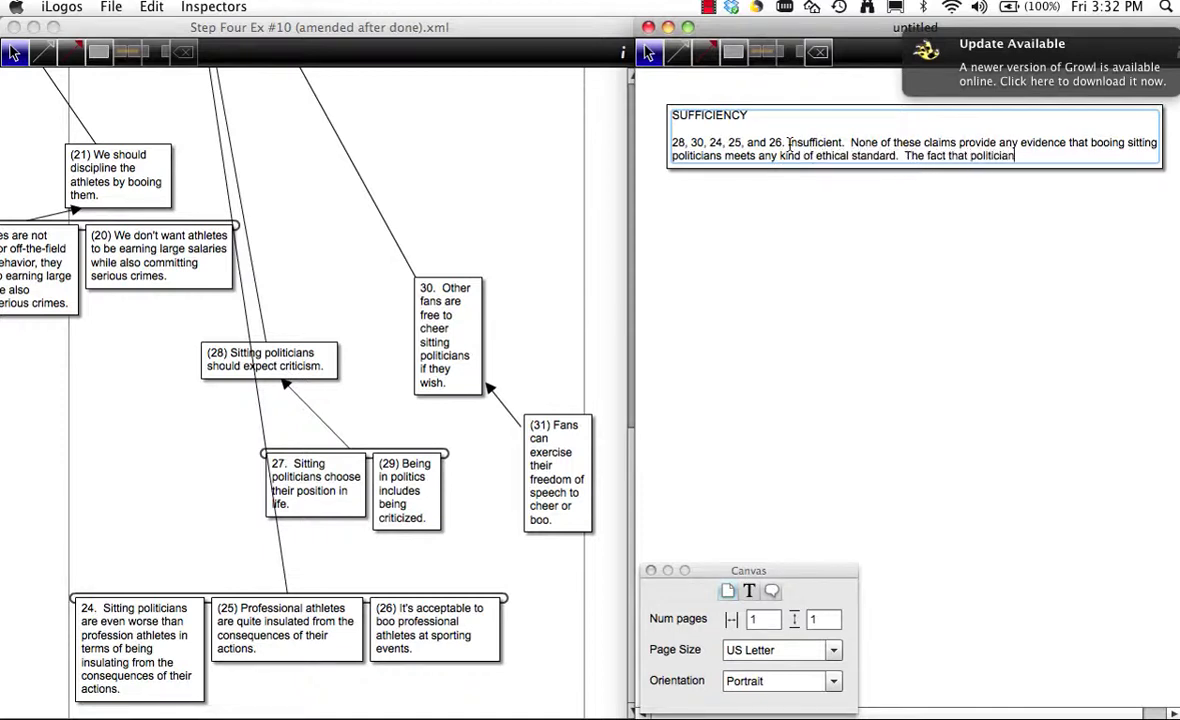
text(s may expect booing doesn't speak)
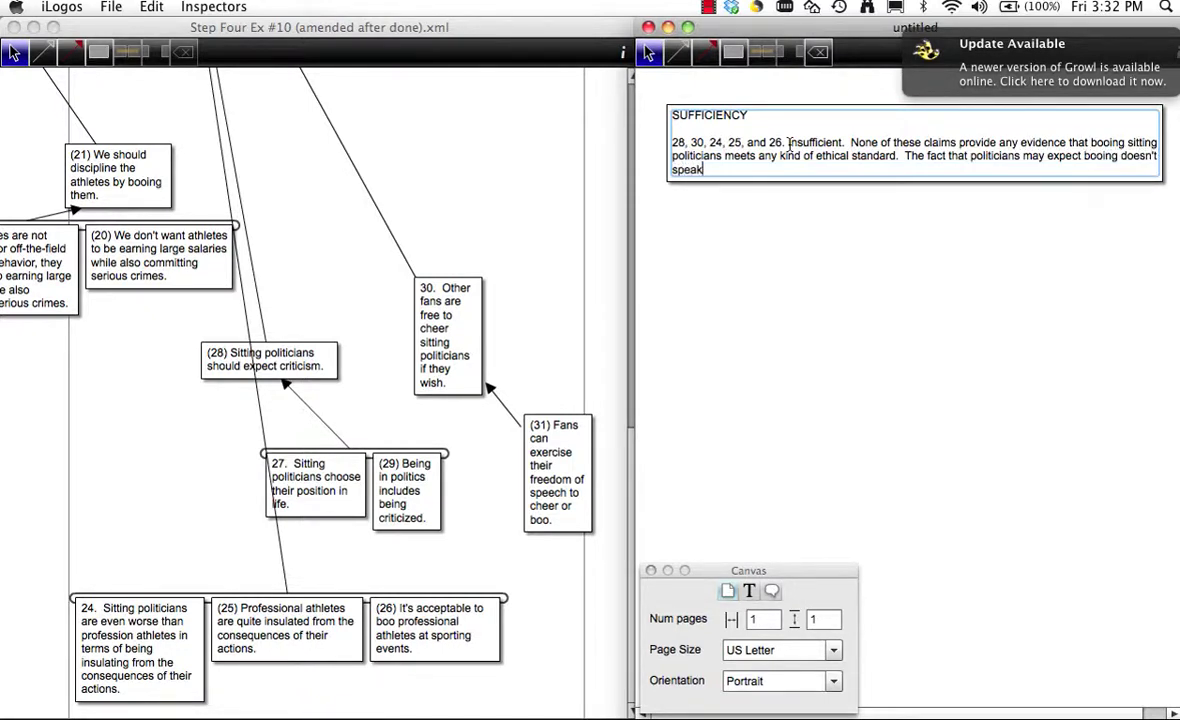
text( to ethical concern)
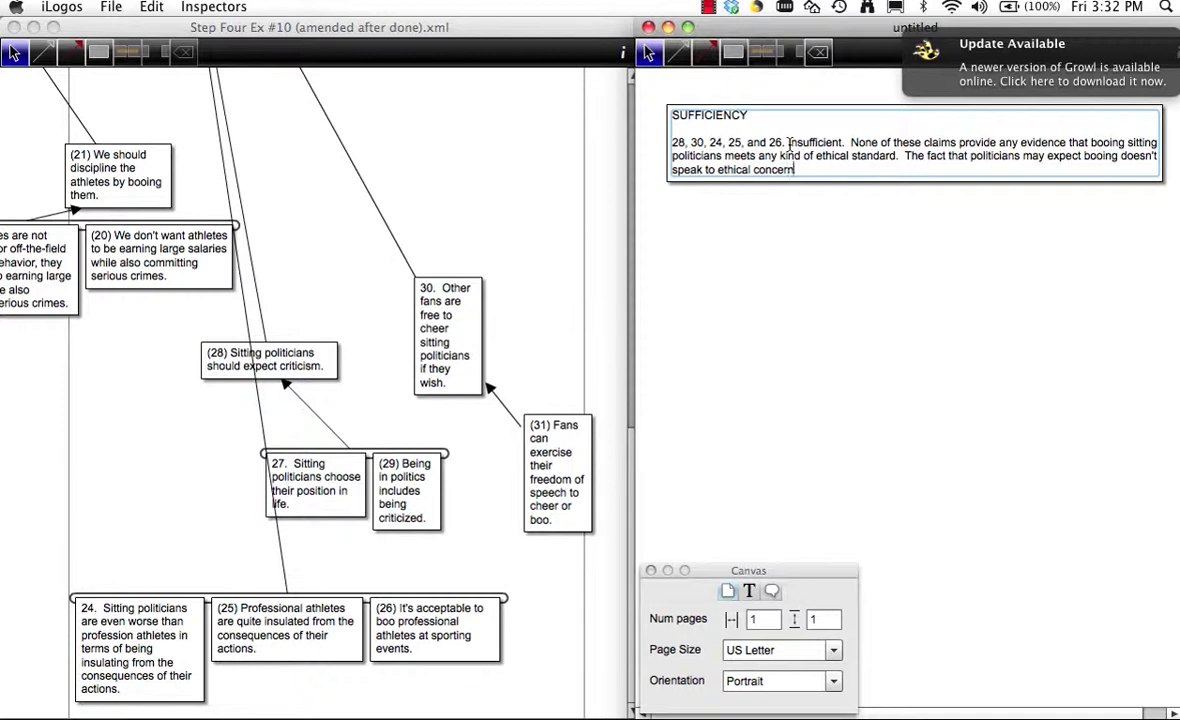
text(s (i.e., whether one should boo )
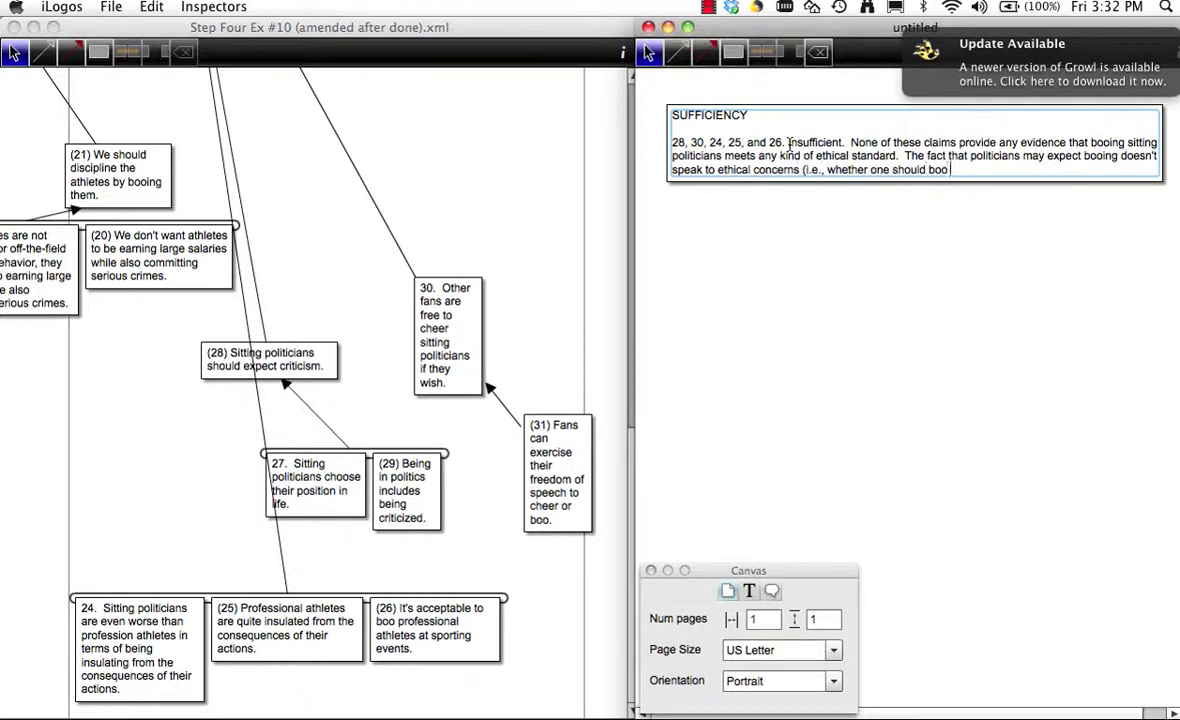
text(or not).  Neither does the fact)
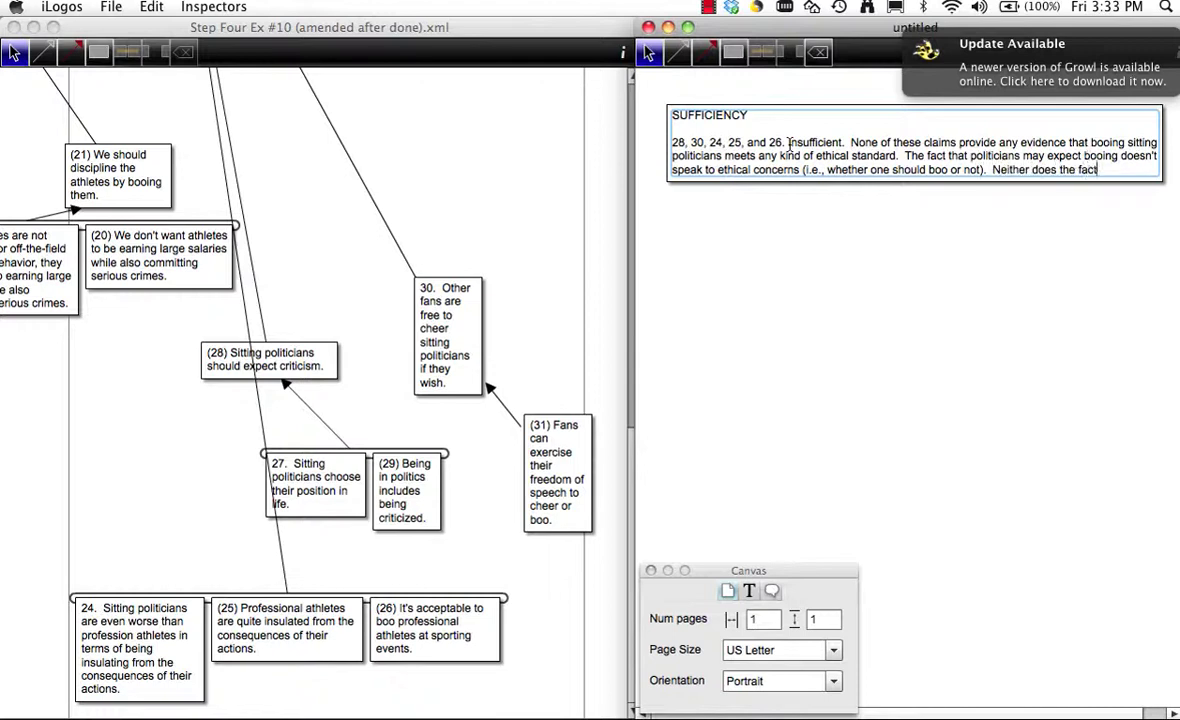
text( that they choose )
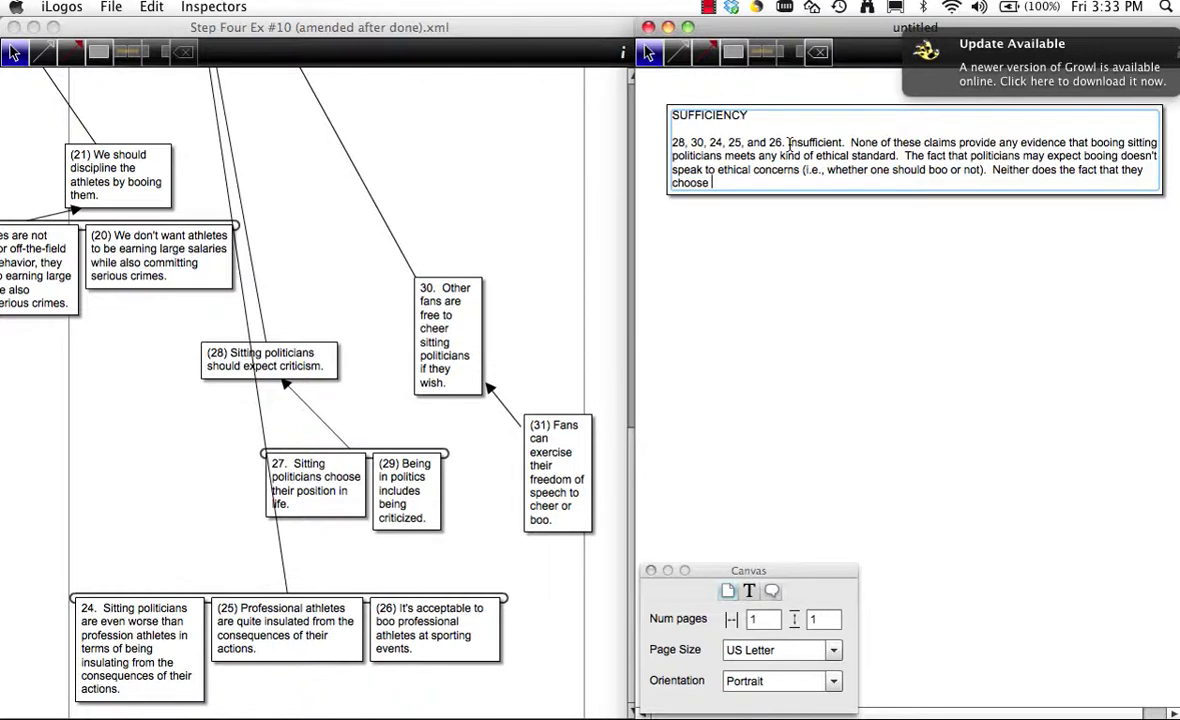
text(to be in politics, or tha)
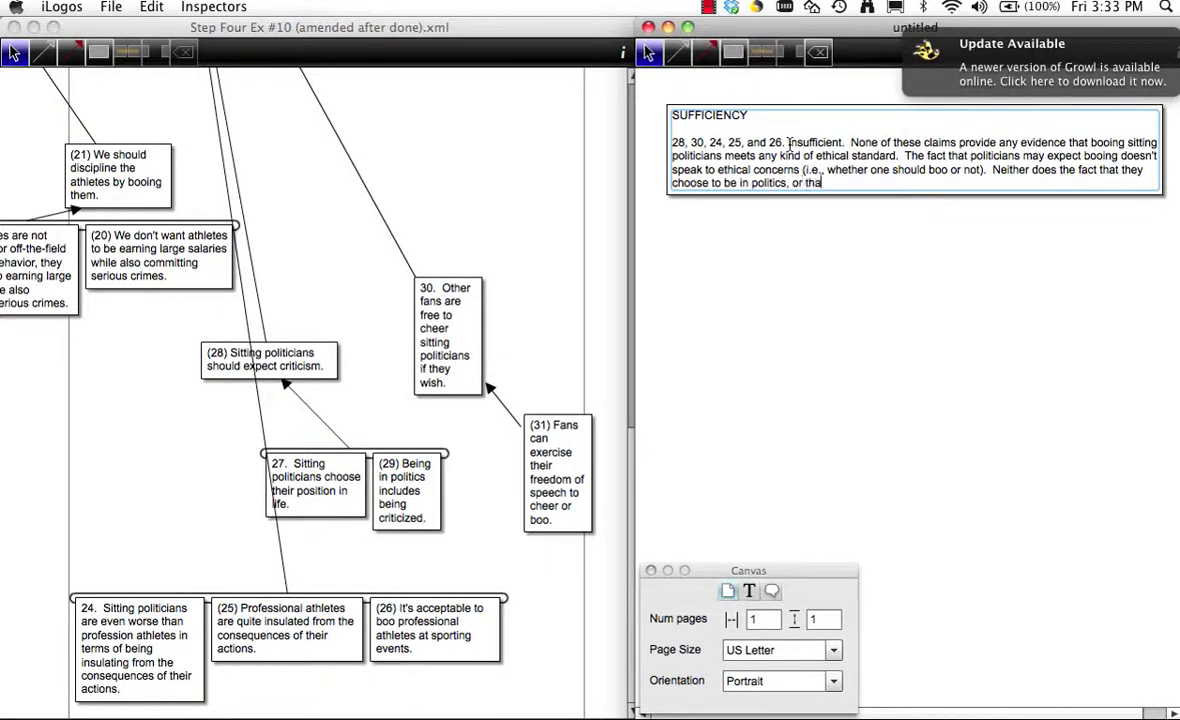
text(t we boo other people such as pr)
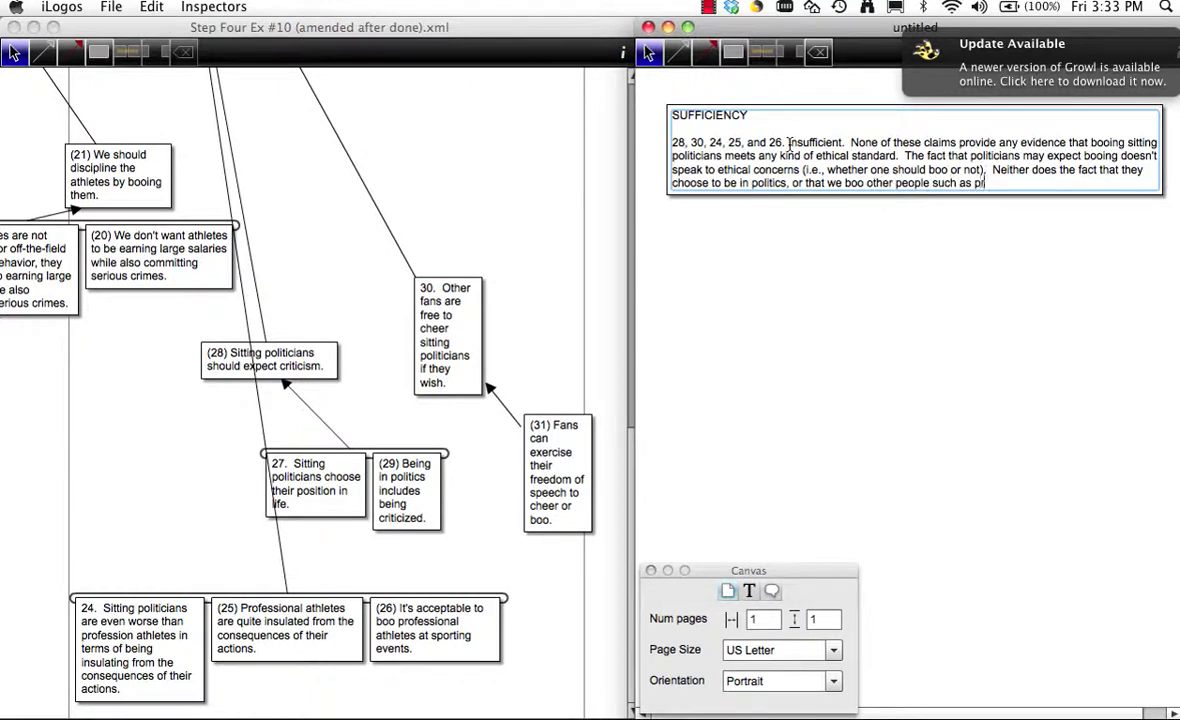
text(ofessional athletes.)
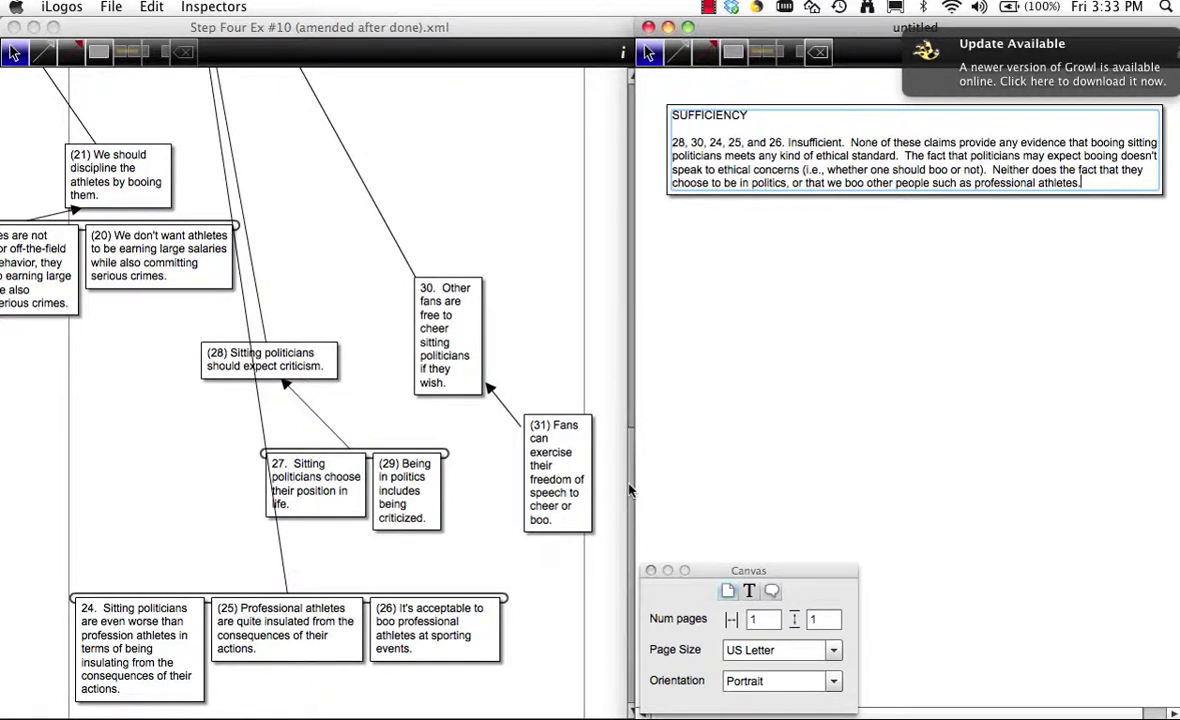
click(590, 458)
scroll(600, 470, up, 2)
drag(630, 478, 630, 355)
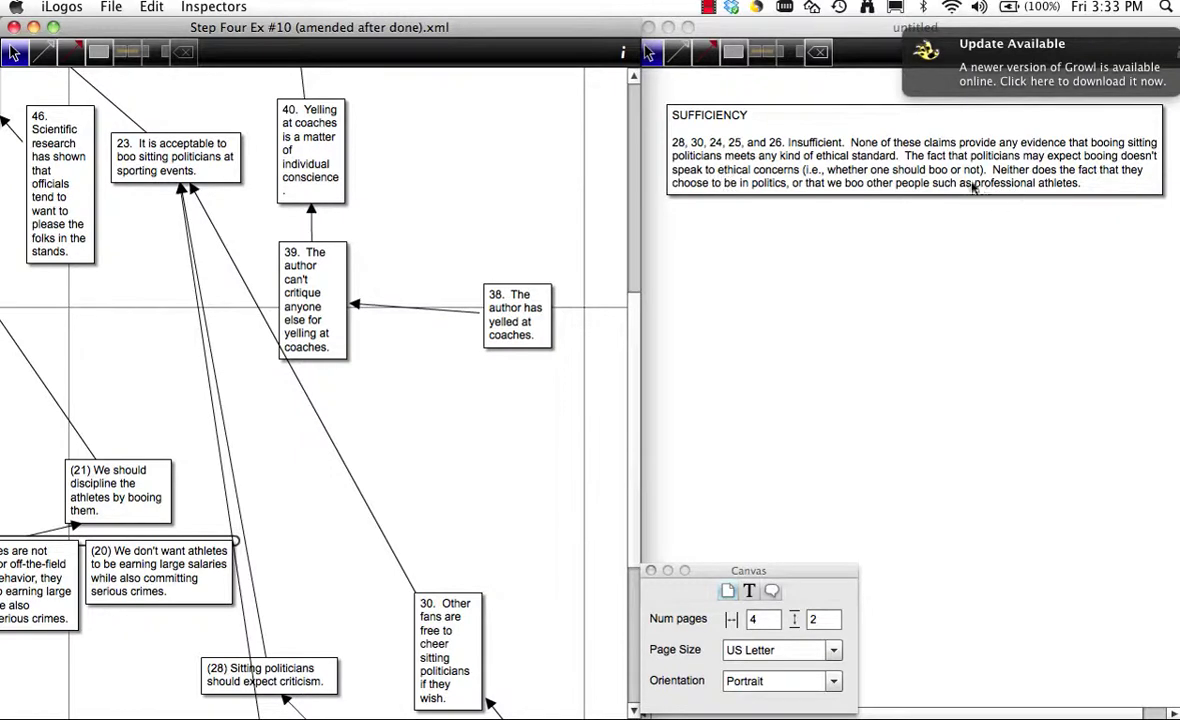
drag(631, 406, 624, 483)
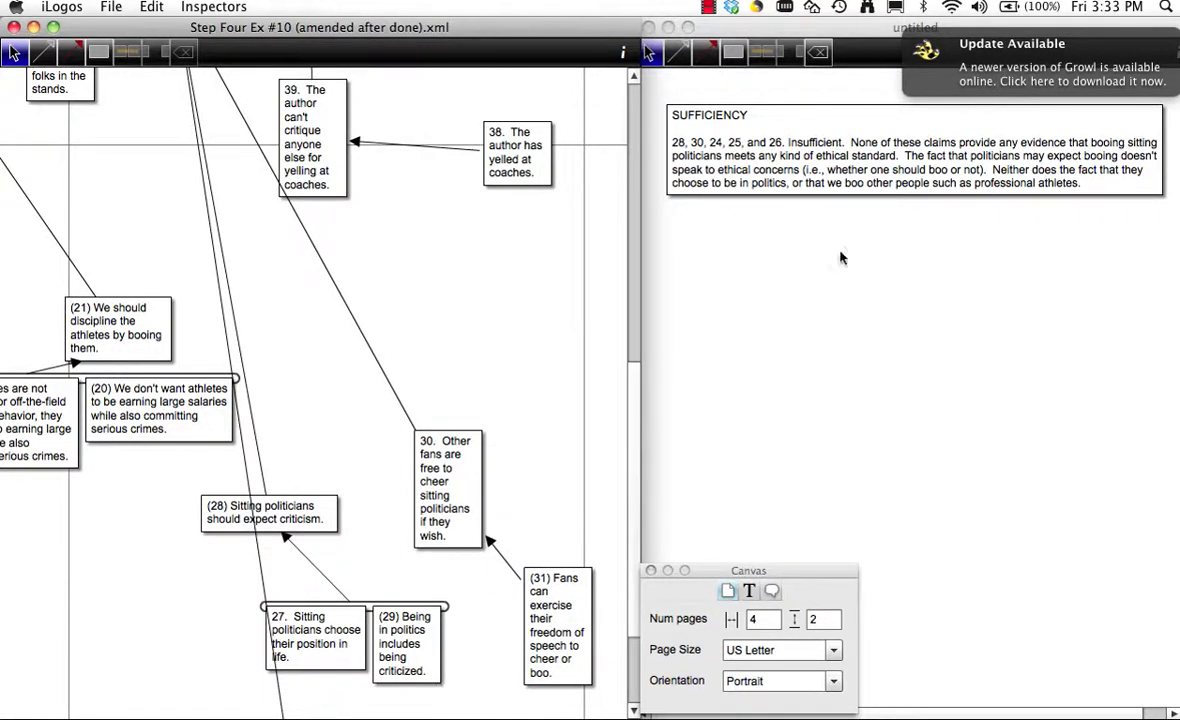
click(1087, 190)
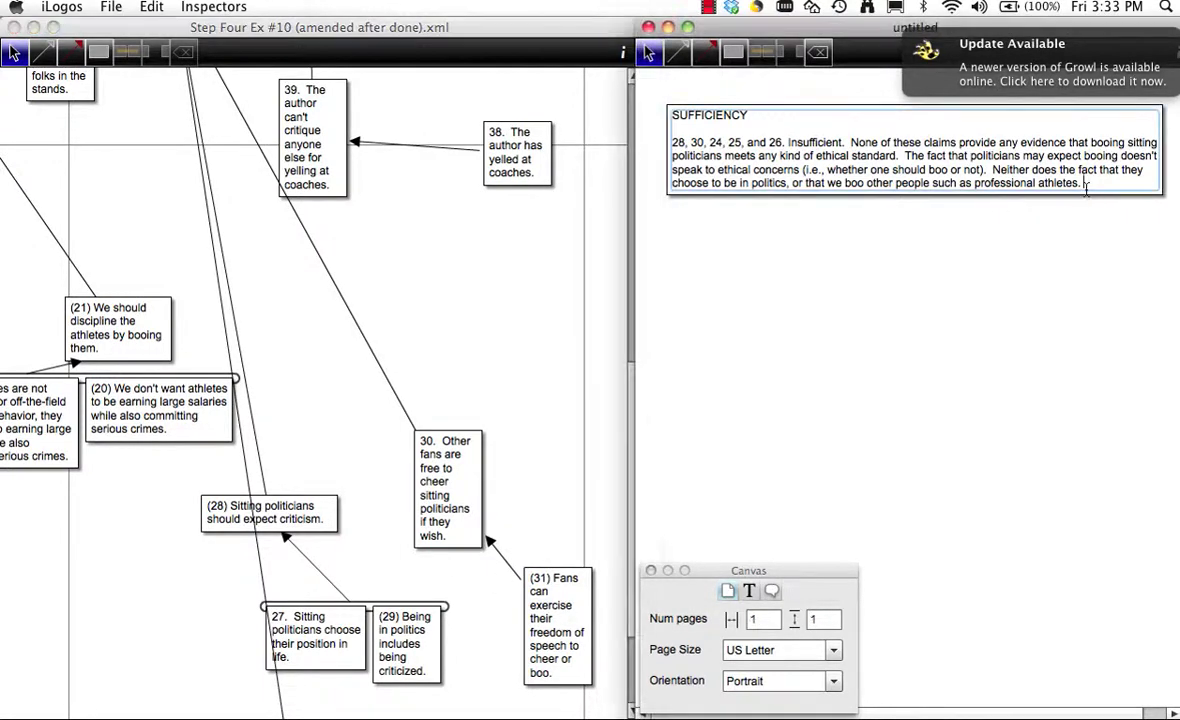